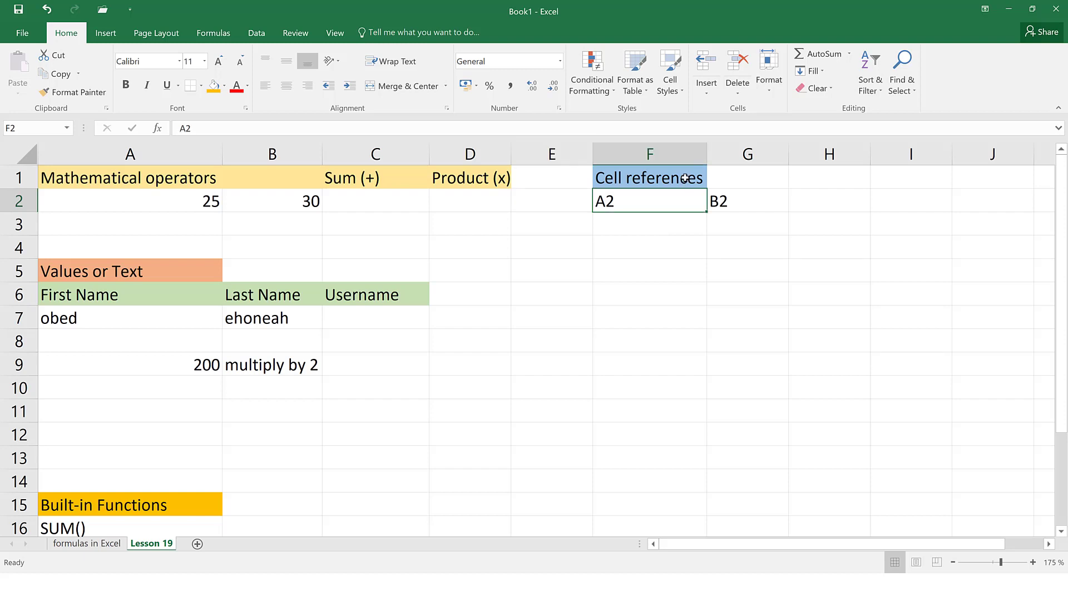
Examine the Cell references entries in F1:G2 and the matching operand values in A2 and B2
left_click(688, 178)
left_click(739, 201)
left_click(691, 180)
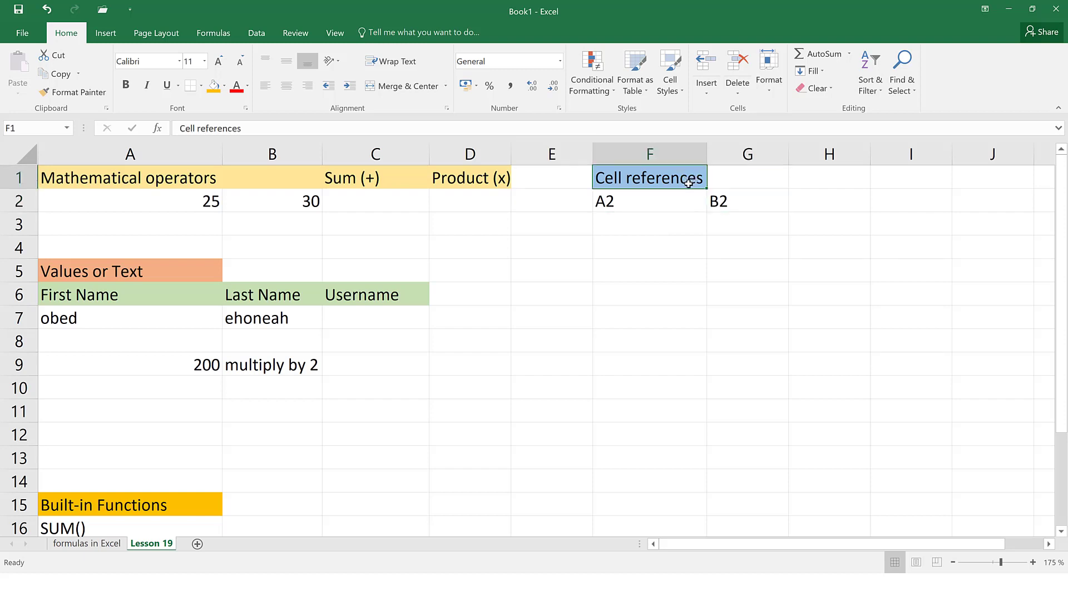
left_click(684, 201)
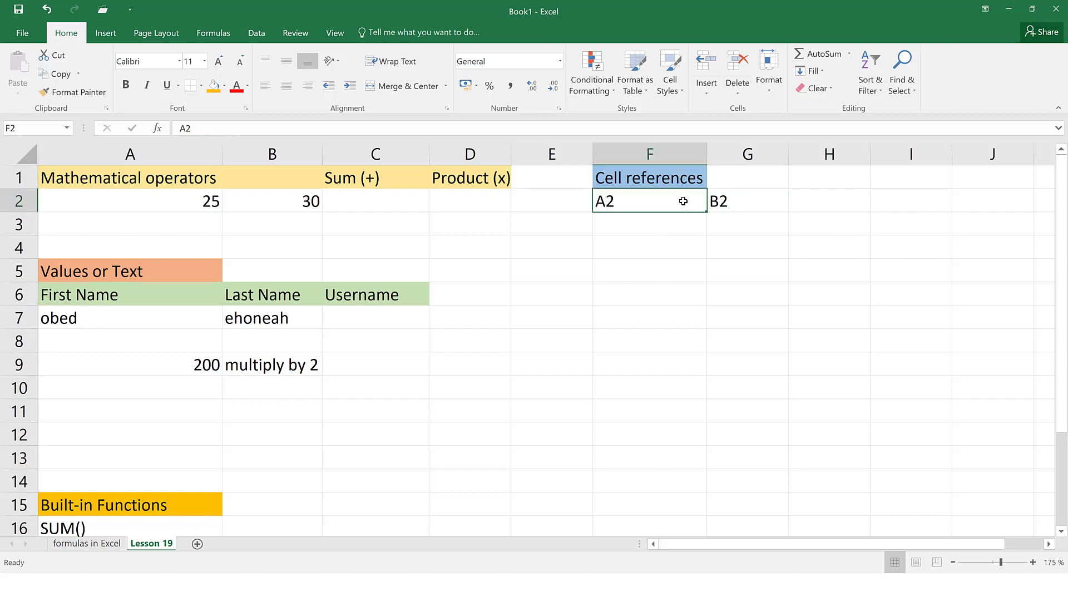
left_click(723, 203)
left_click(659, 202)
left_click(291, 201)
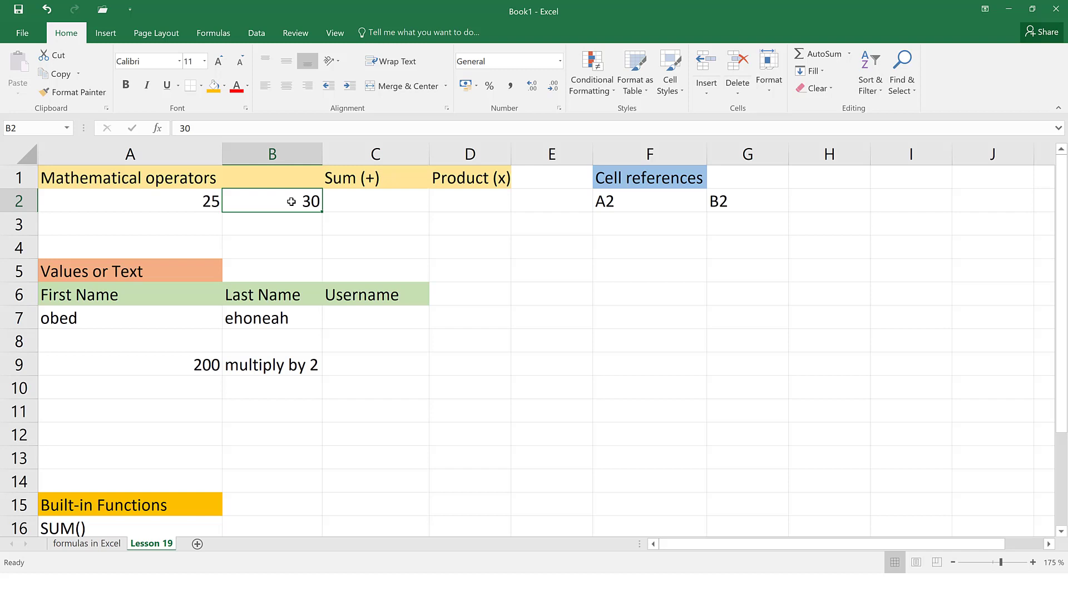
left_click(206, 204)
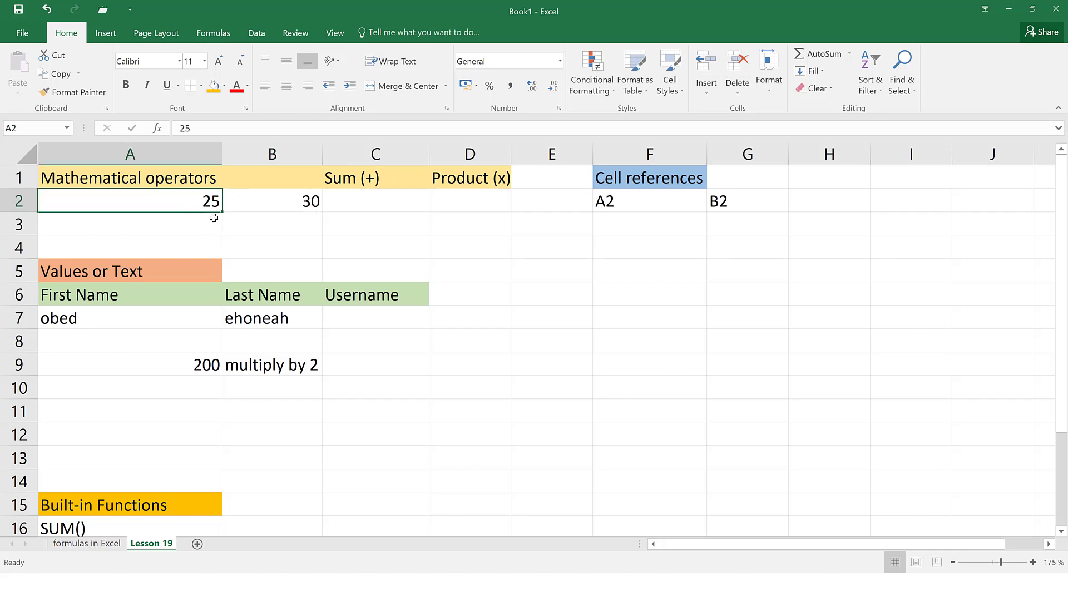
left_click(201, 224)
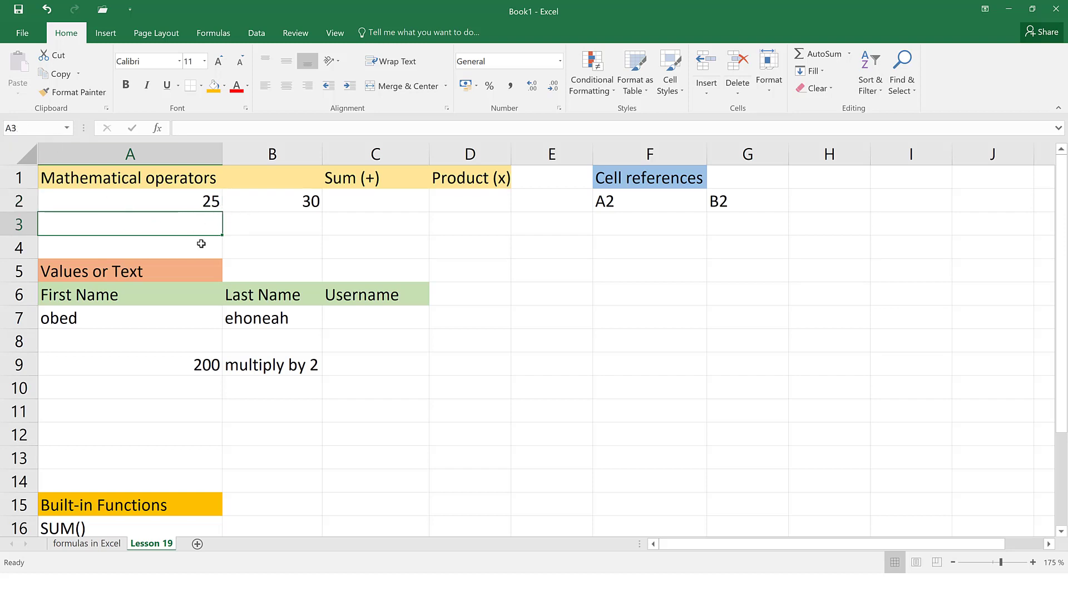
left_click(25, 128)
left_click(193, 205)
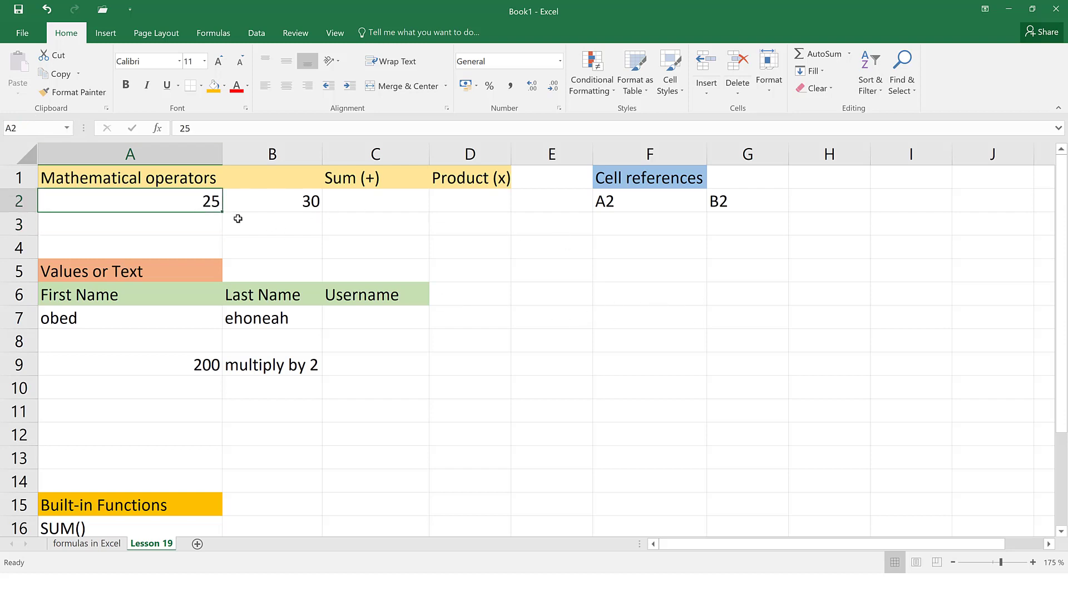
left_click(739, 204)
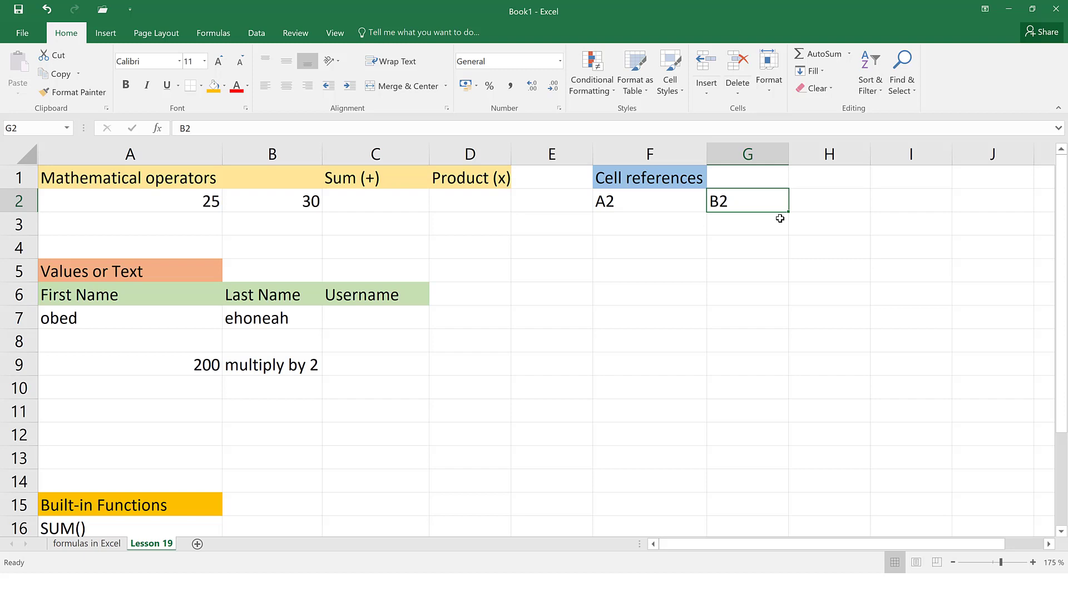
left_click(854, 197)
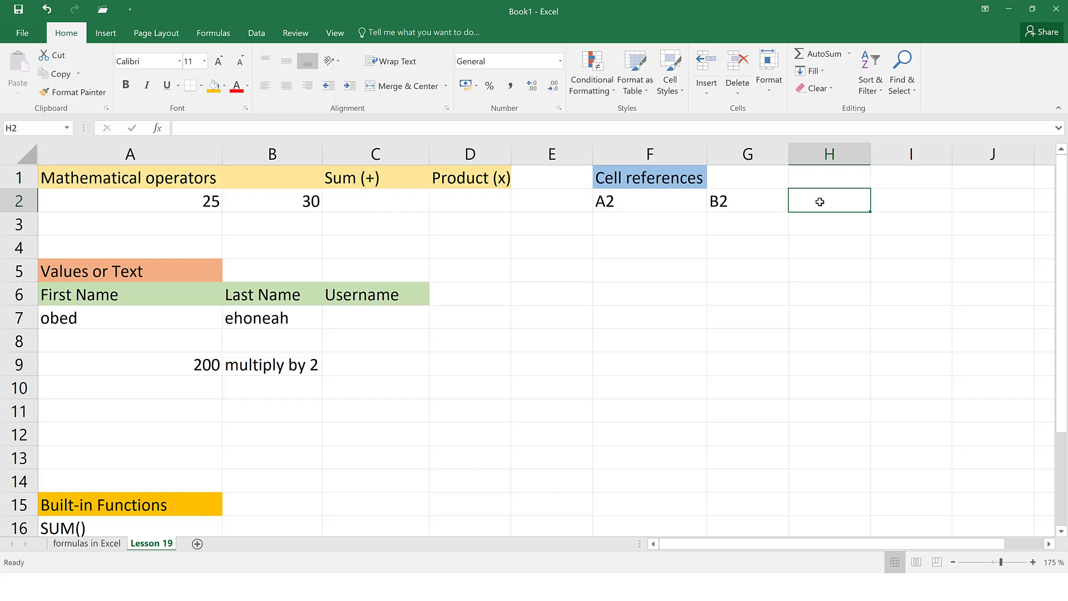
type("=")
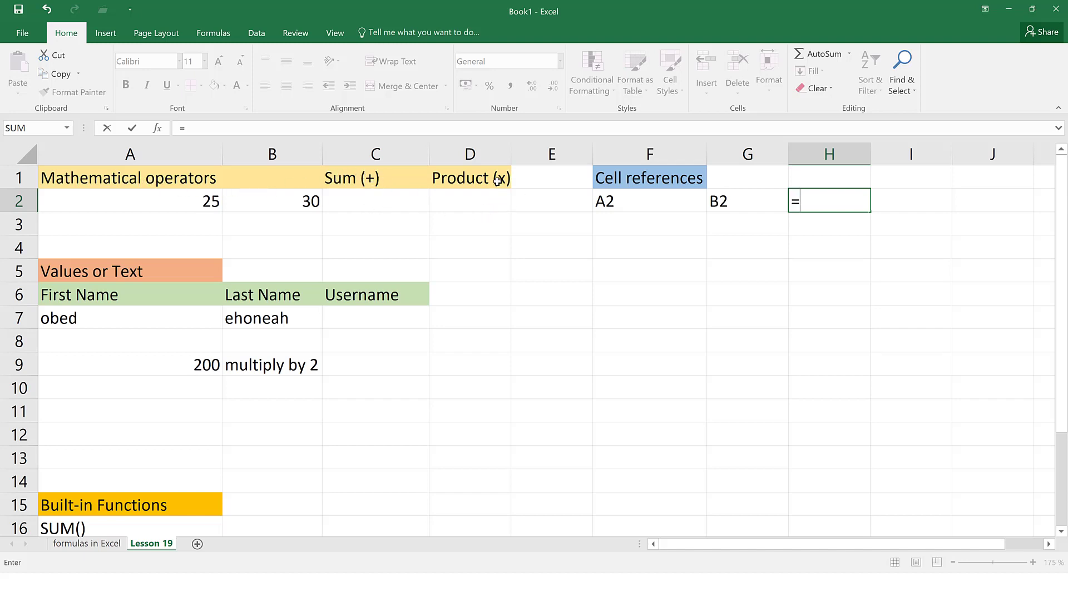
left_click(399, 205)
key("BackSpace")
key("BackSpace")
key("BackSpace")
left_click(836, 230)
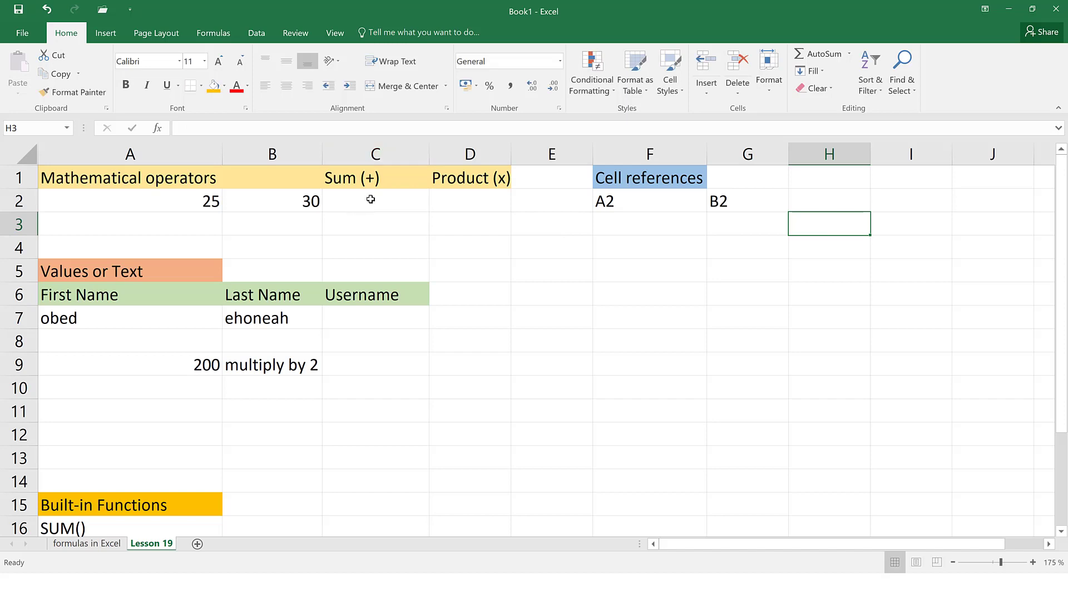
Calculate the sum in C2 with the formula =25+30
left_click(371, 199)
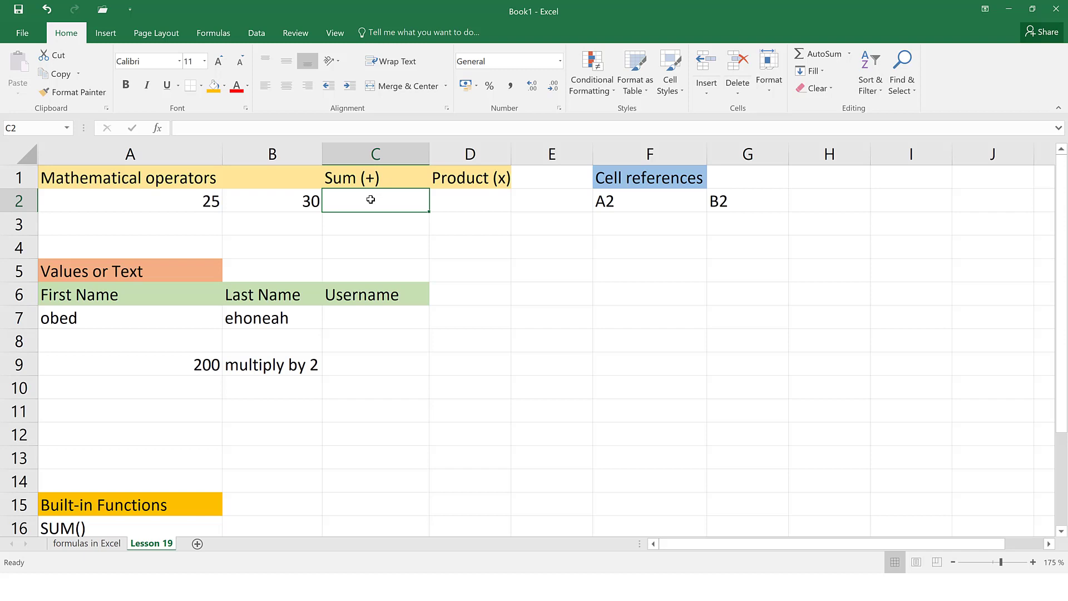
type("=")
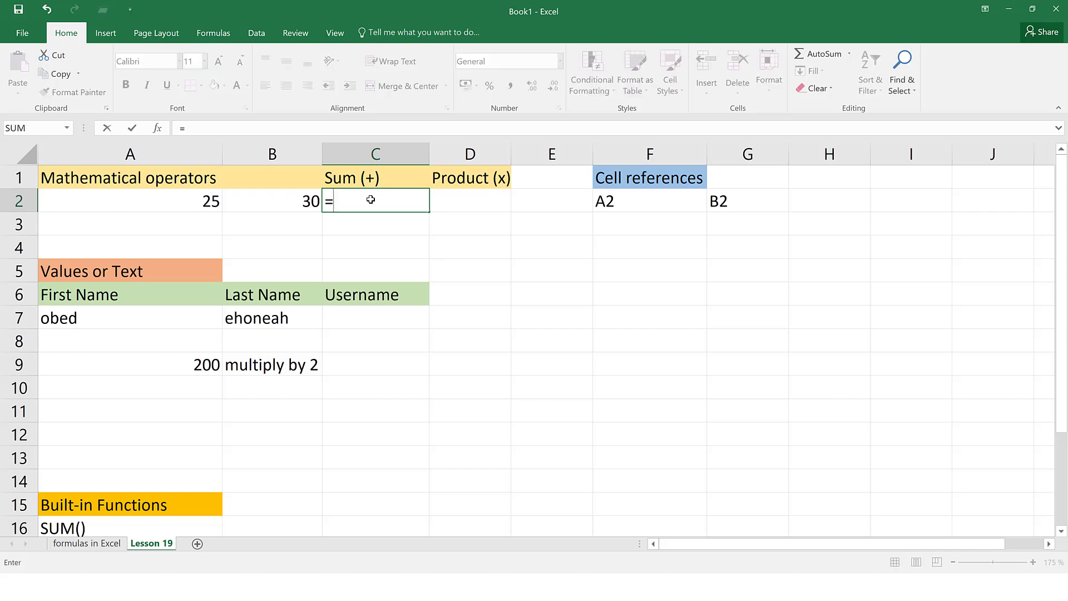
type("25+30")
key("Return")
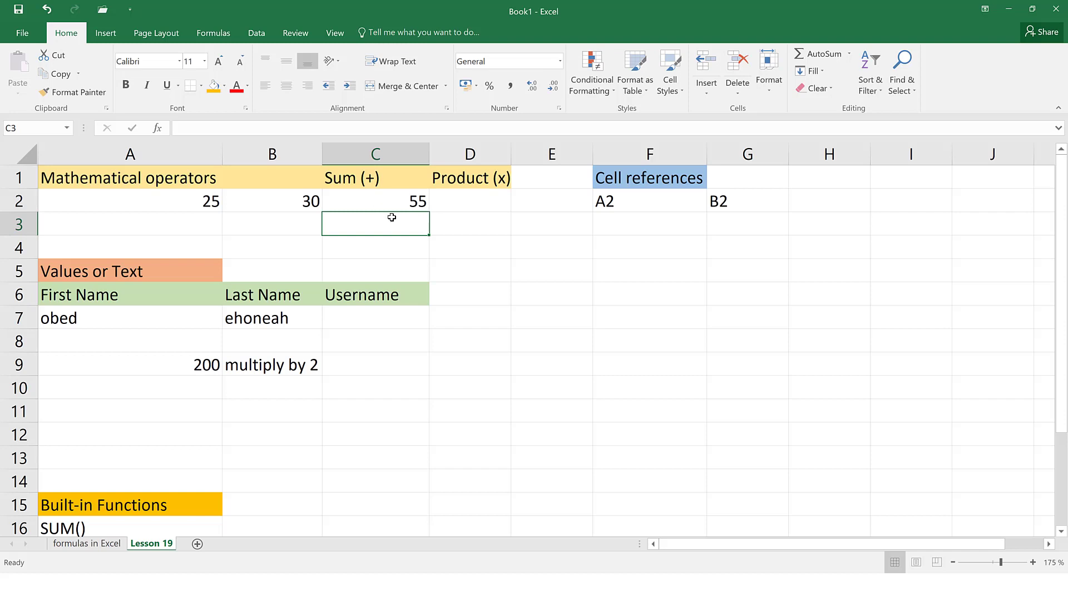
Enter 25+30 without an equals sign in C3, directly below the sum
type("25+30")
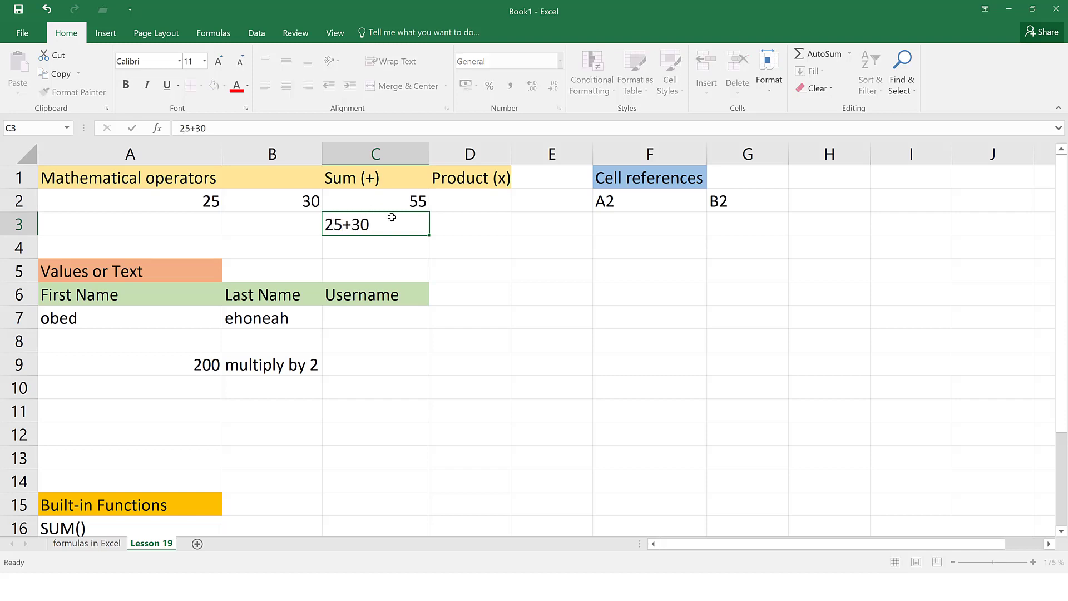
key("Return")
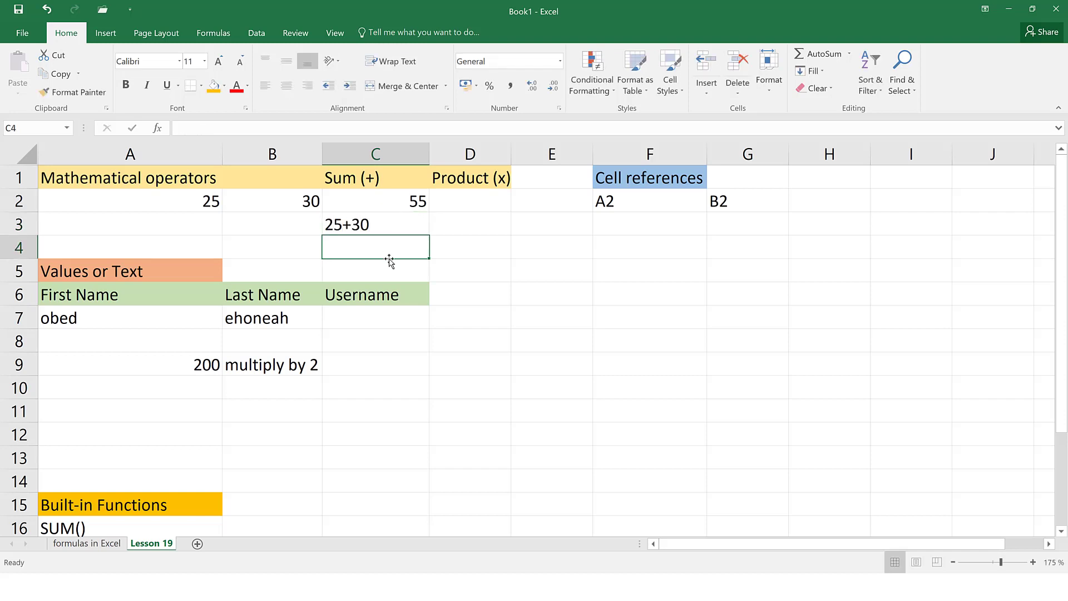
left_click(417, 219)
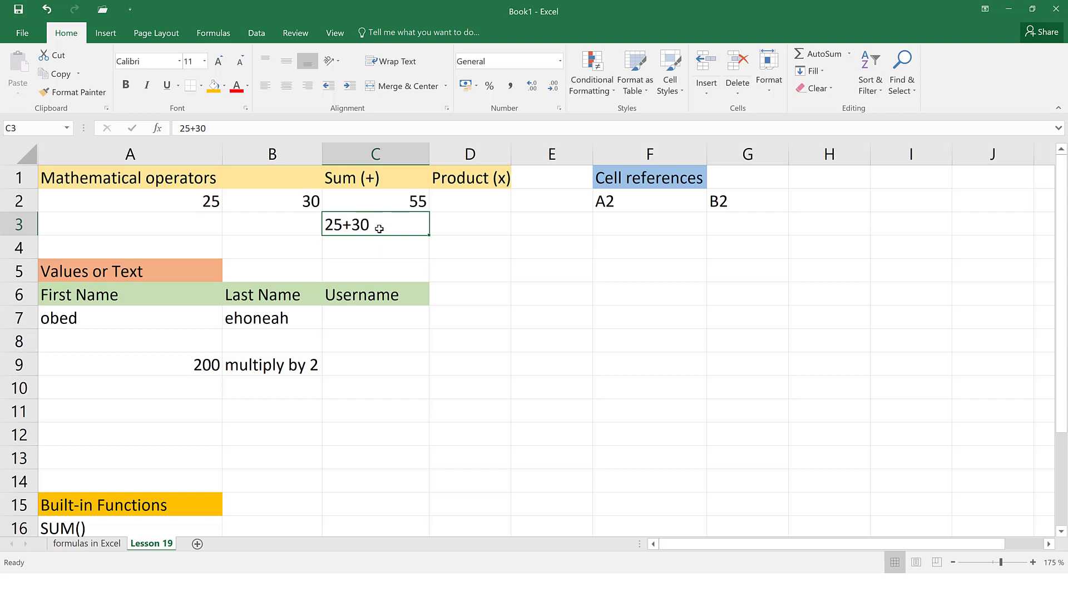
left_click(378, 245)
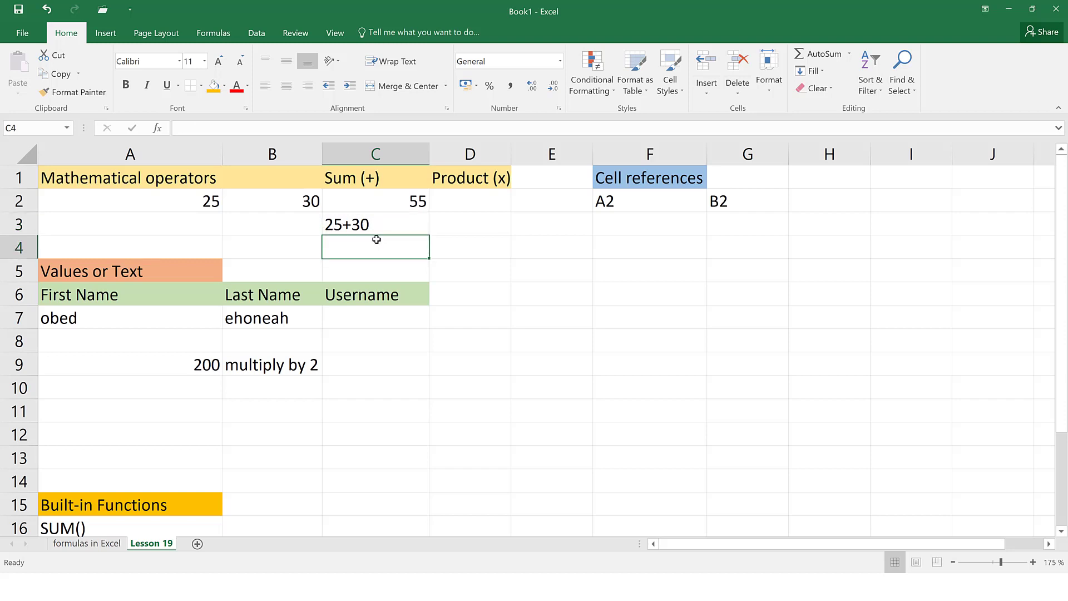
Inspect the formula stored in the sum cell C2, undoing any stray cell references and keeping =25+30
left_click(369, 205)
left_click_drag(182, 130, 218, 132)
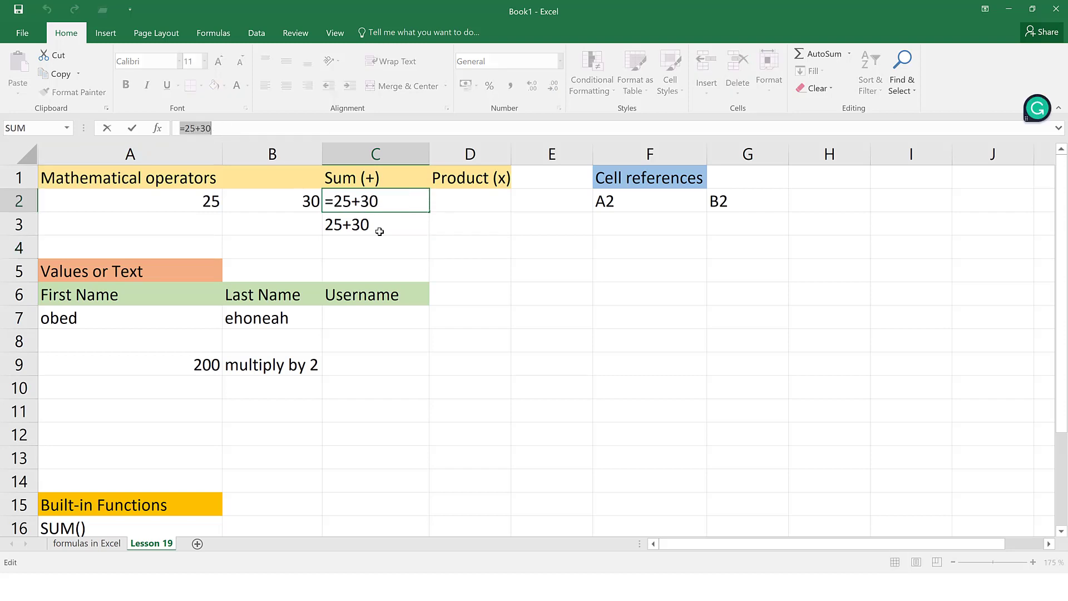
left_click(407, 218)
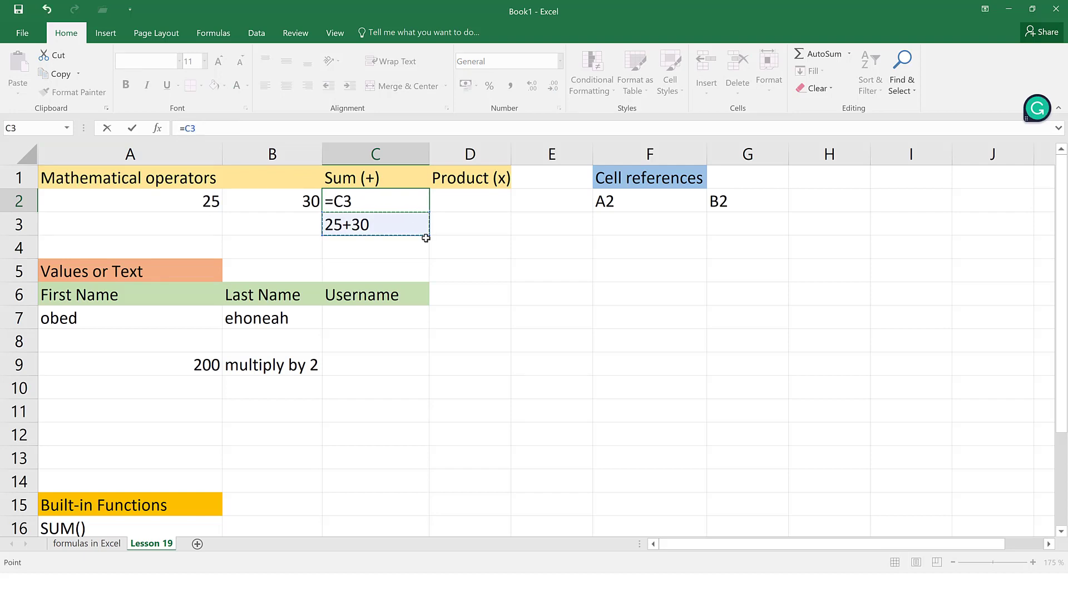
key("ctrl+z")
left_click(449, 212)
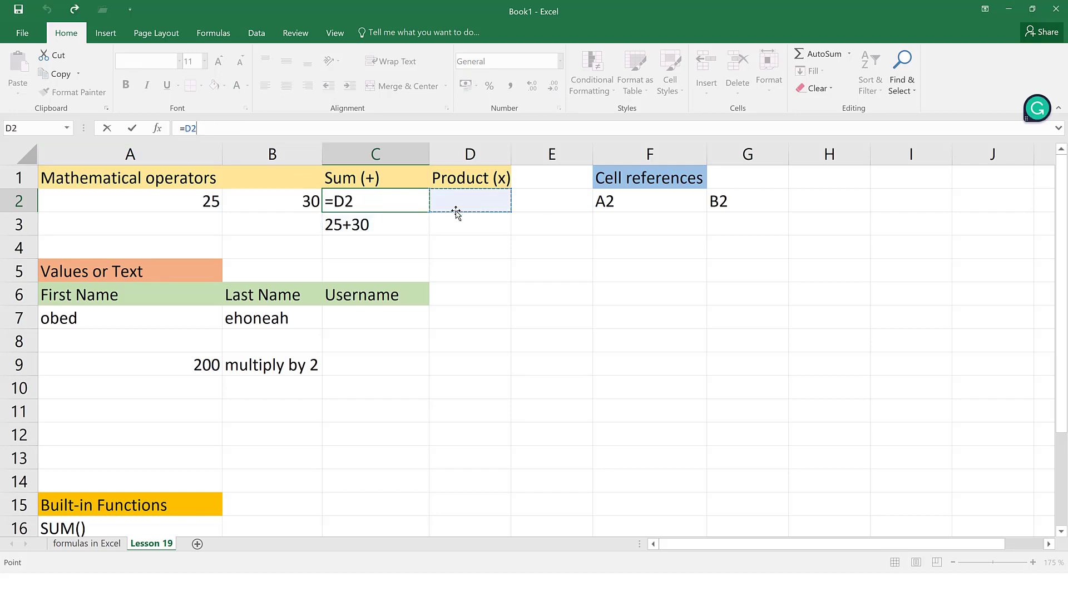
key("ctrl+z")
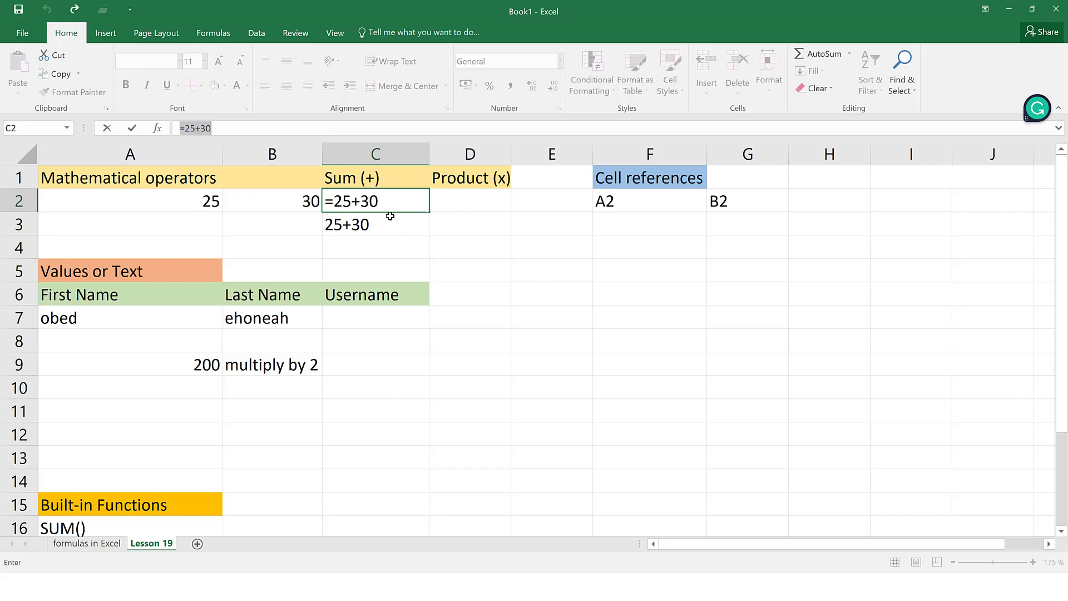
left_click(246, 128)
key("Return")
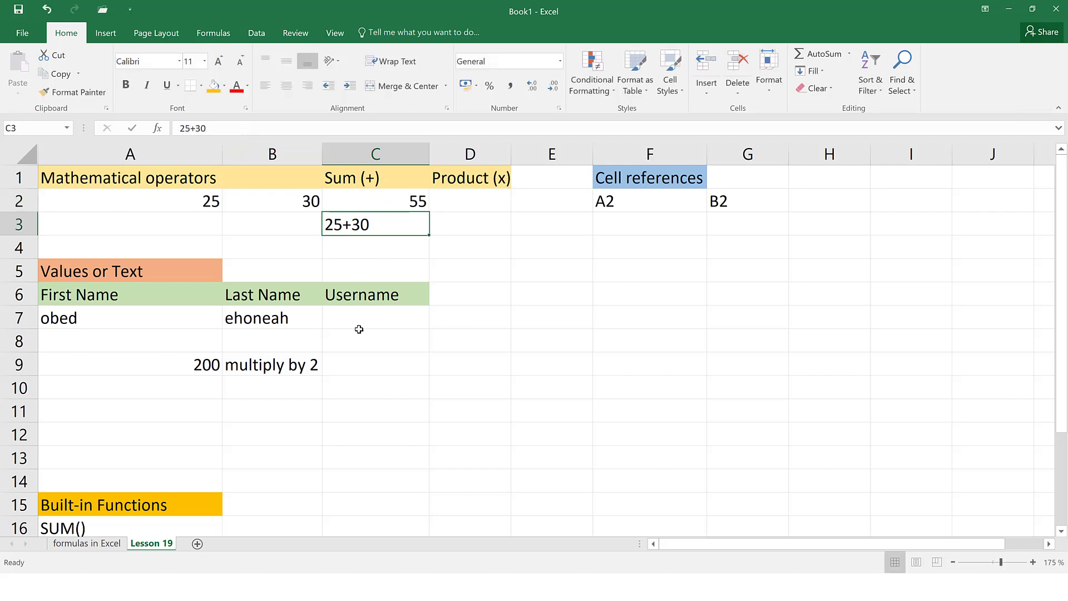
left_click(411, 246)
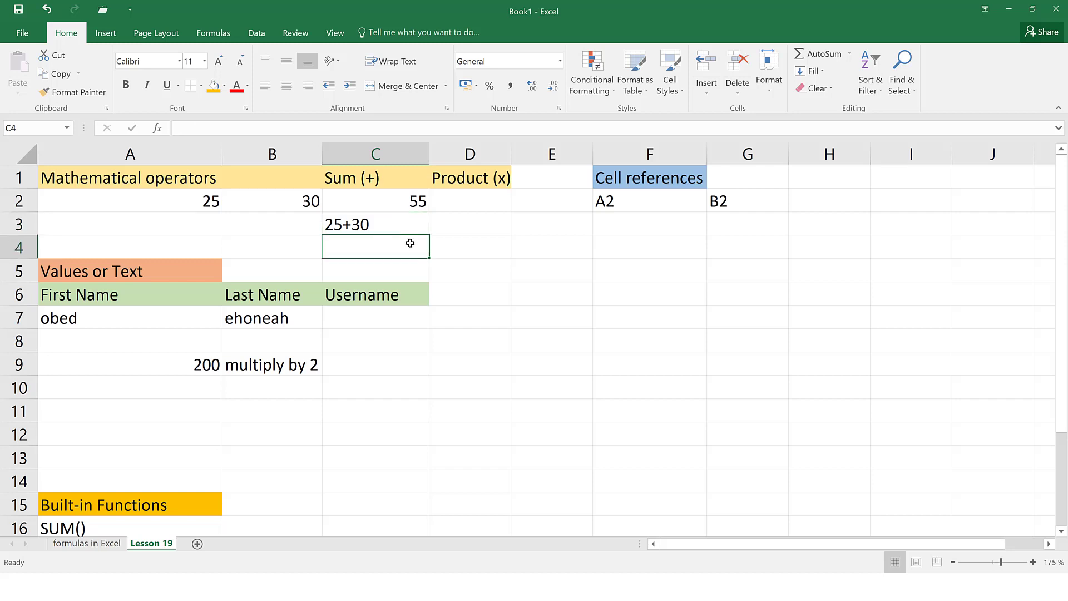
Calculate the product in D2 with the formula =25*30
left_click(476, 200)
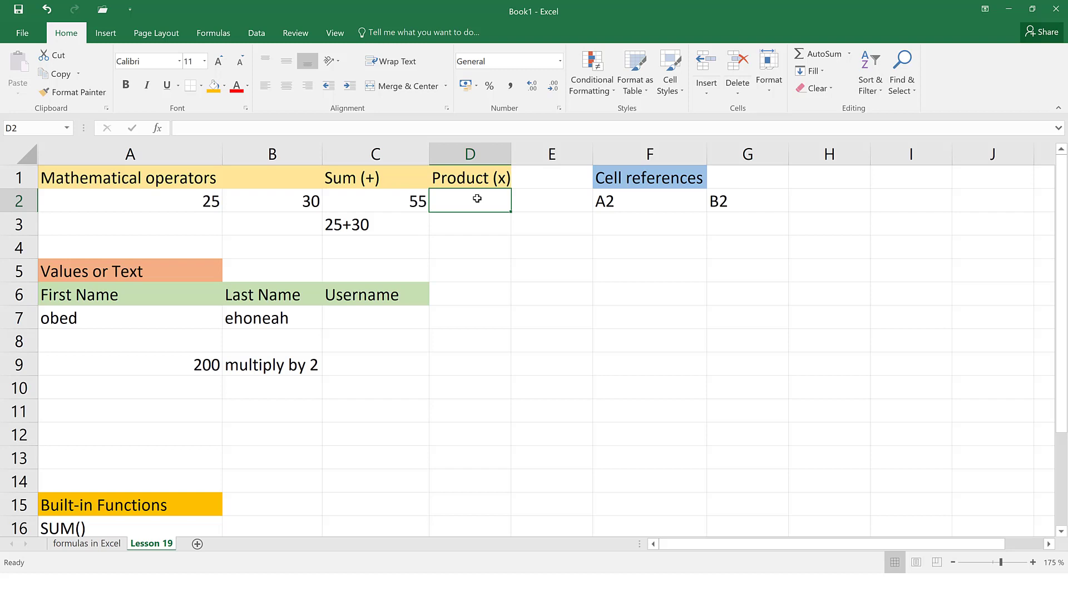
type("=2")
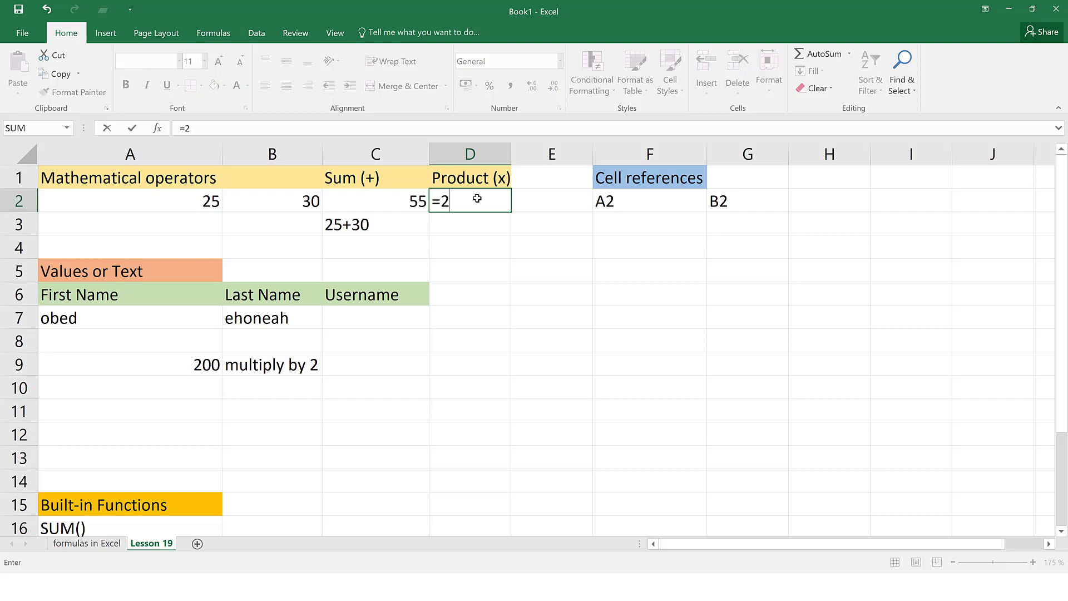
type("5*30")
key("Return")
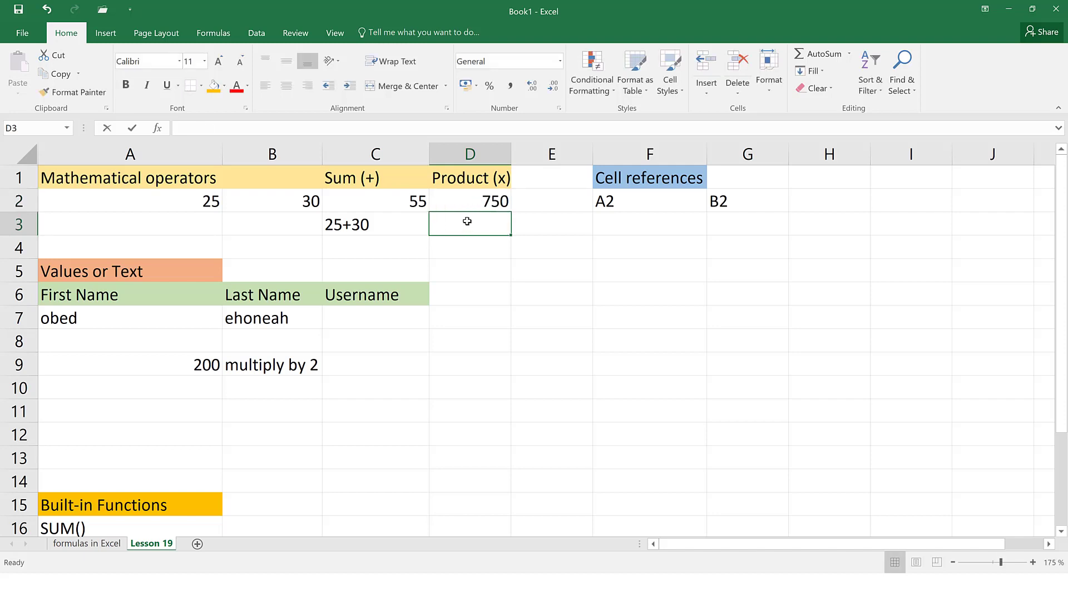
Enter 25*30 without an equals sign in D3, directly below the product
type("25")
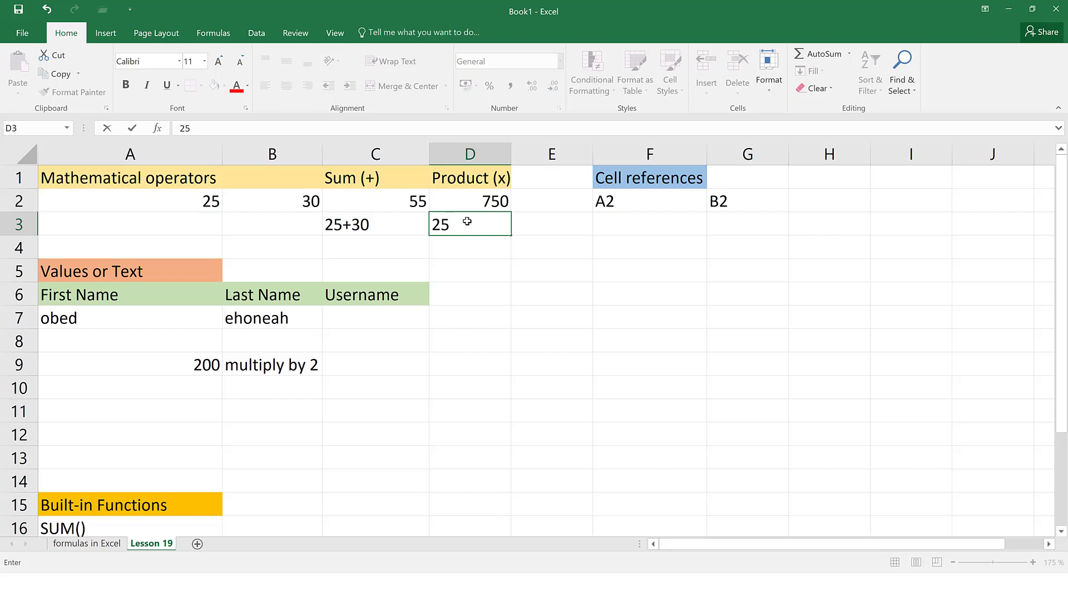
type("*30")
key("Return")
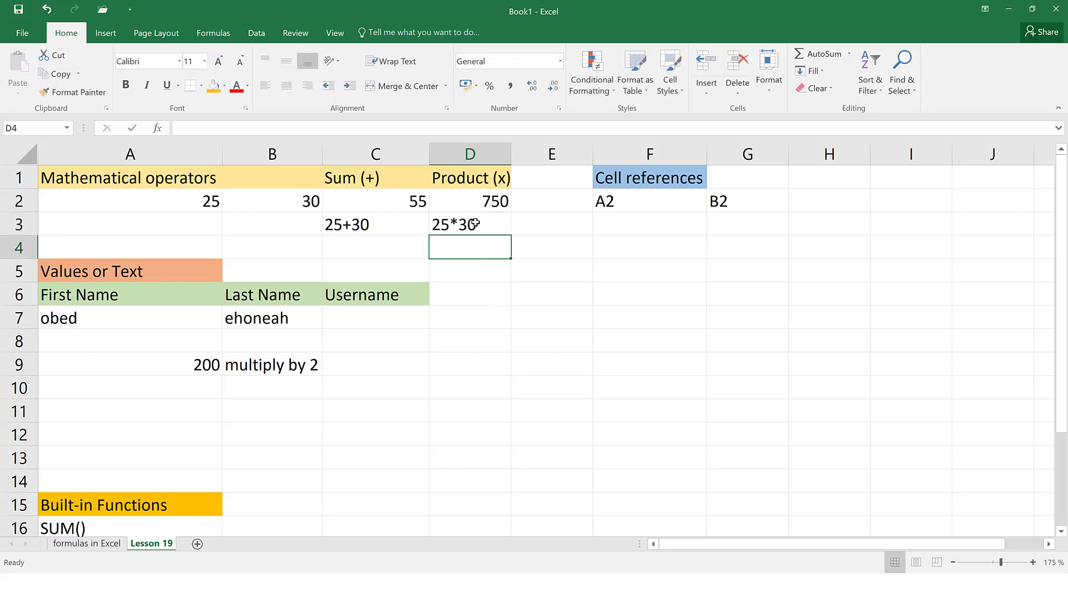
left_click(474, 226)
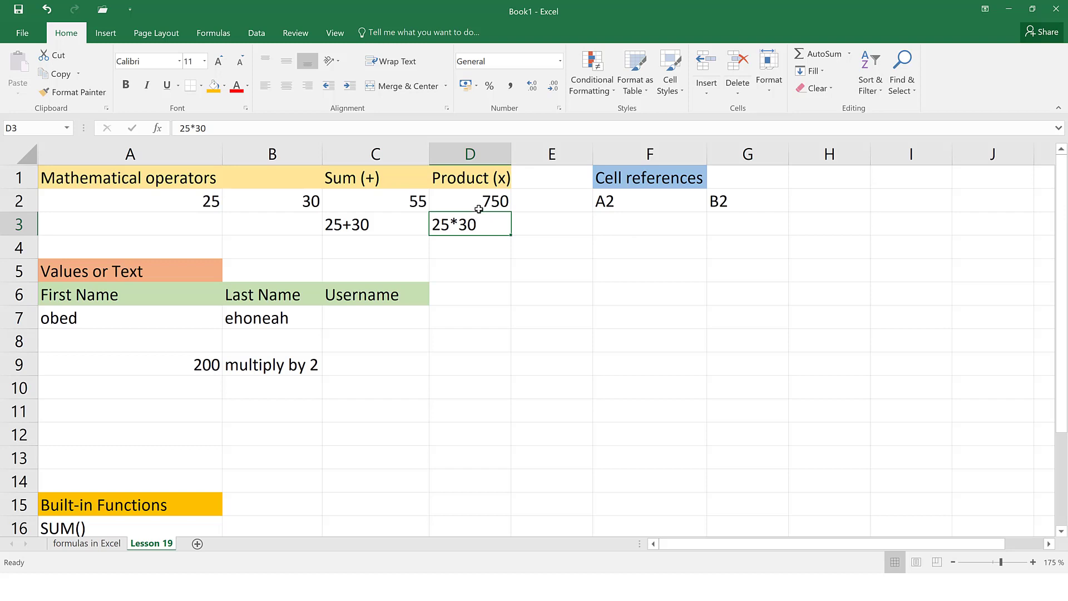
Examine the reference entry in F2, the sum formula in C2 and the source values in A2 and B2
left_click(641, 202)
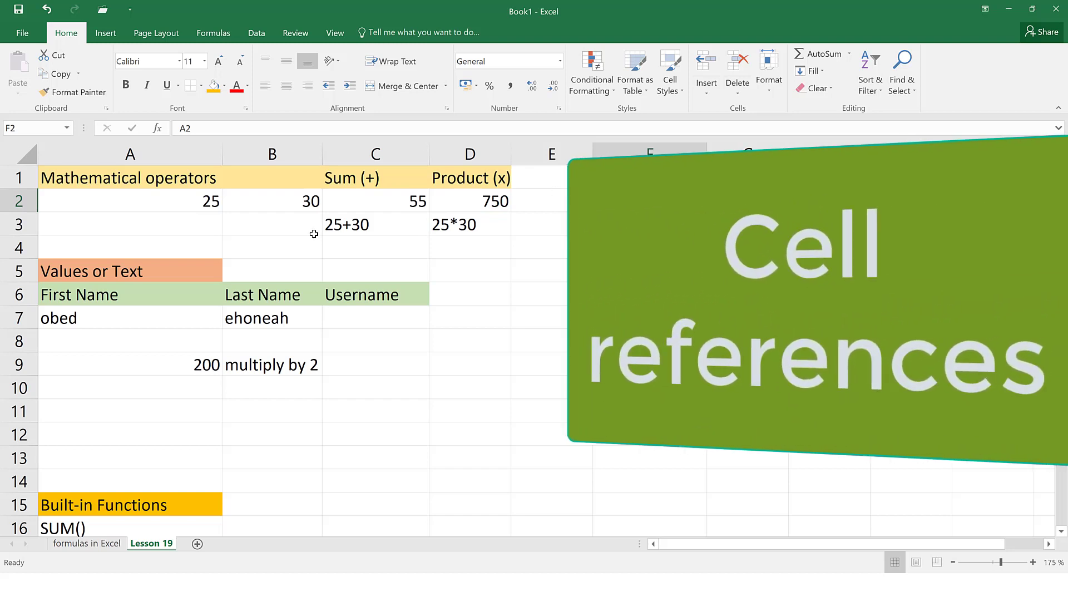
left_click(407, 204)
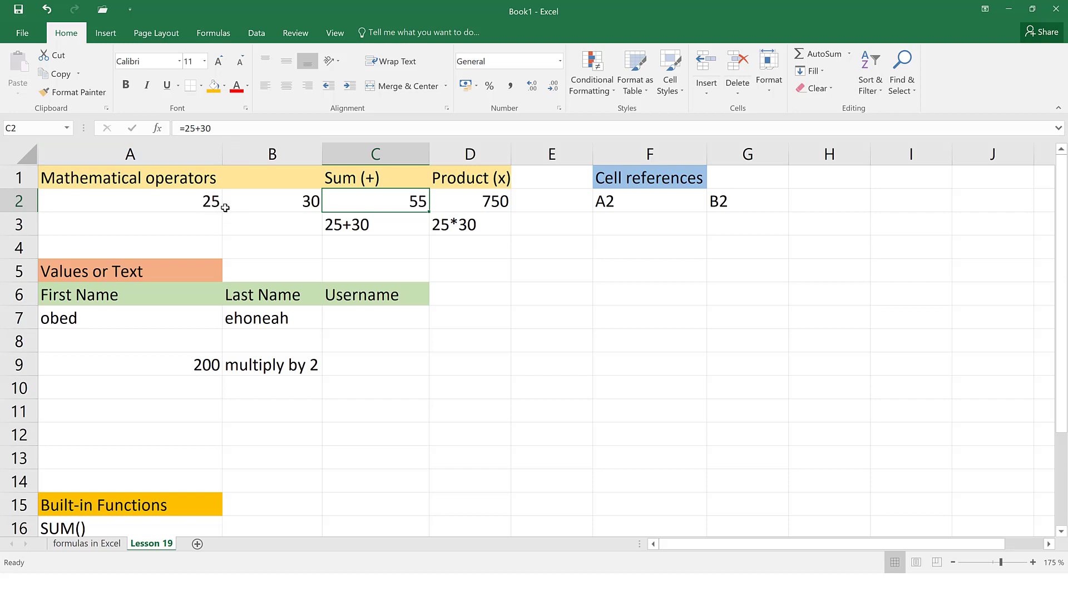
left_click(274, 223)
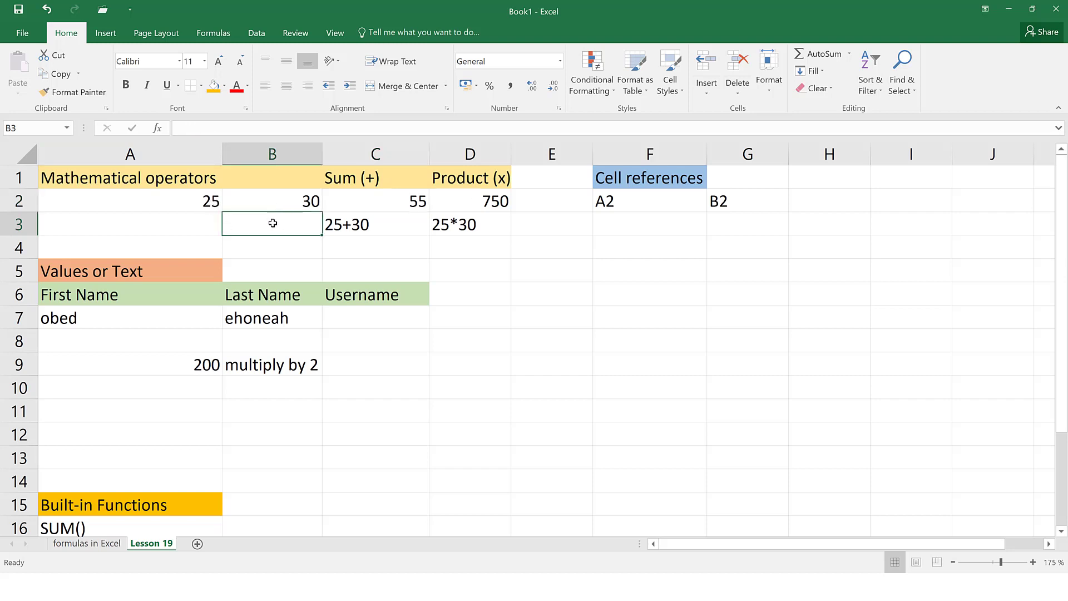
left_click(199, 204)
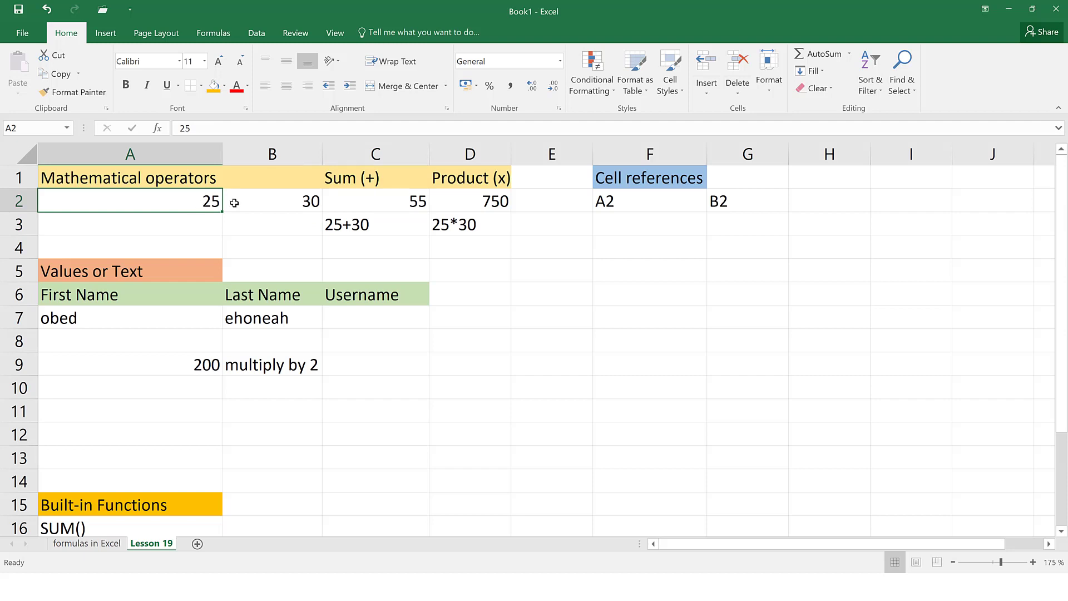
left_click(276, 207)
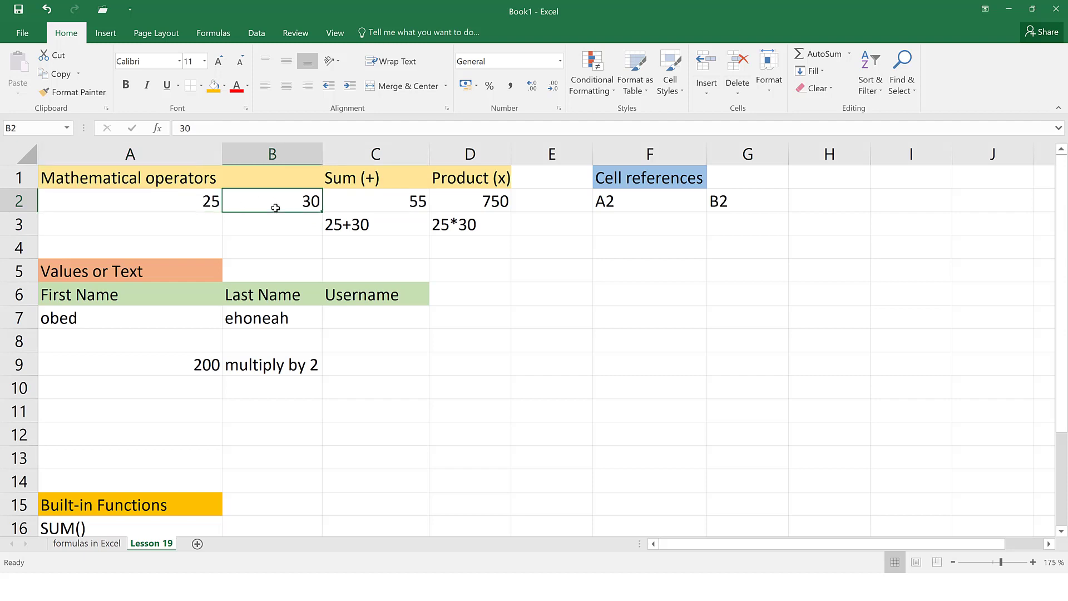
left_click(207, 203)
left_click(272, 196)
left_click(197, 205)
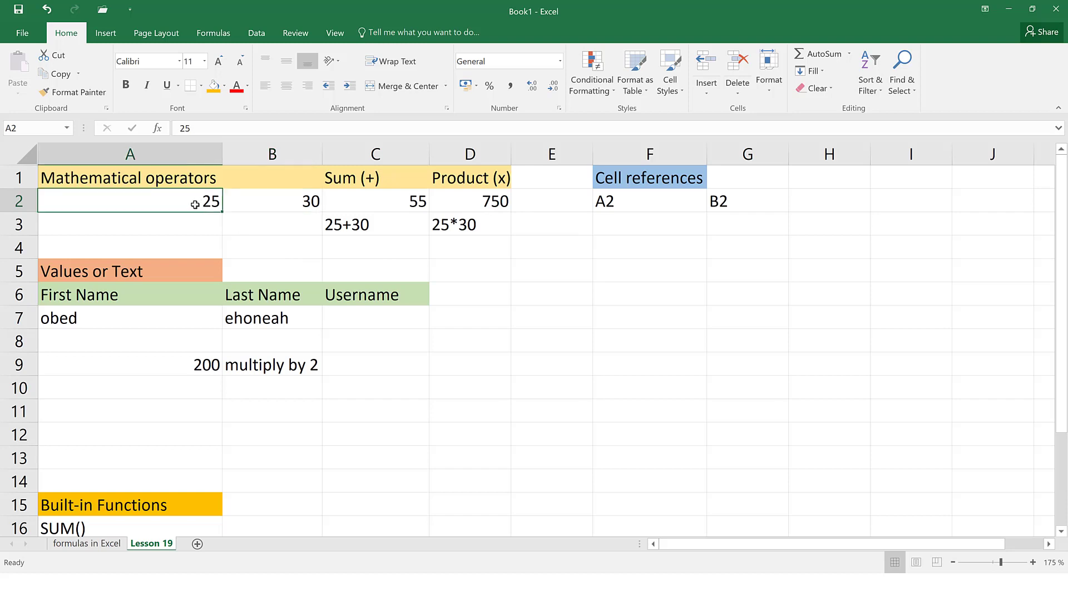
Compare the reference entries in F2 and G2 with the source cells A2 and B2 they refer to
left_click(659, 204)
left_click(300, 207)
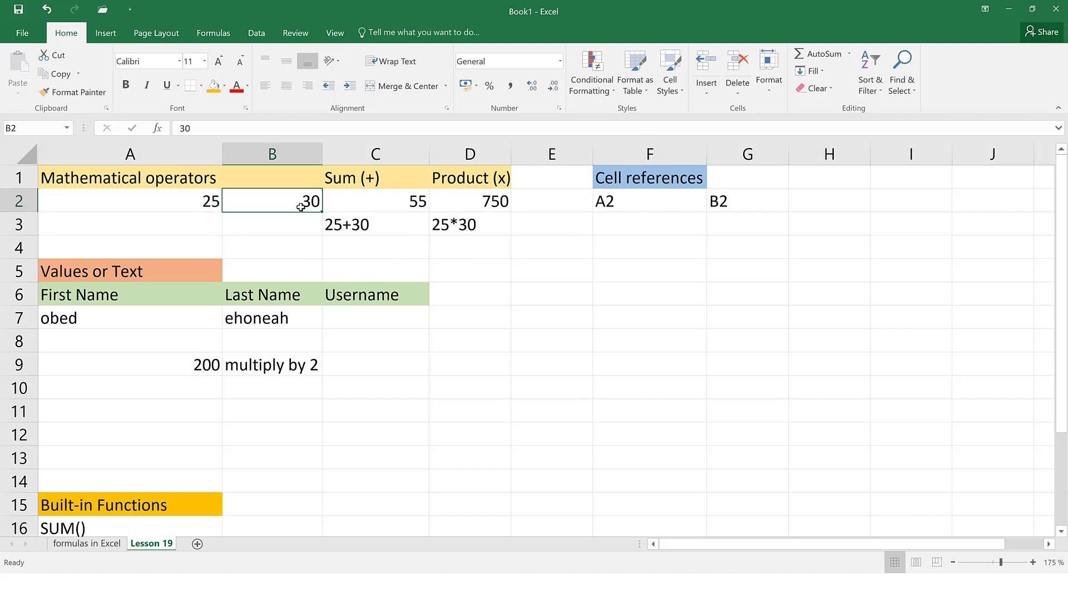
left_click(740, 203)
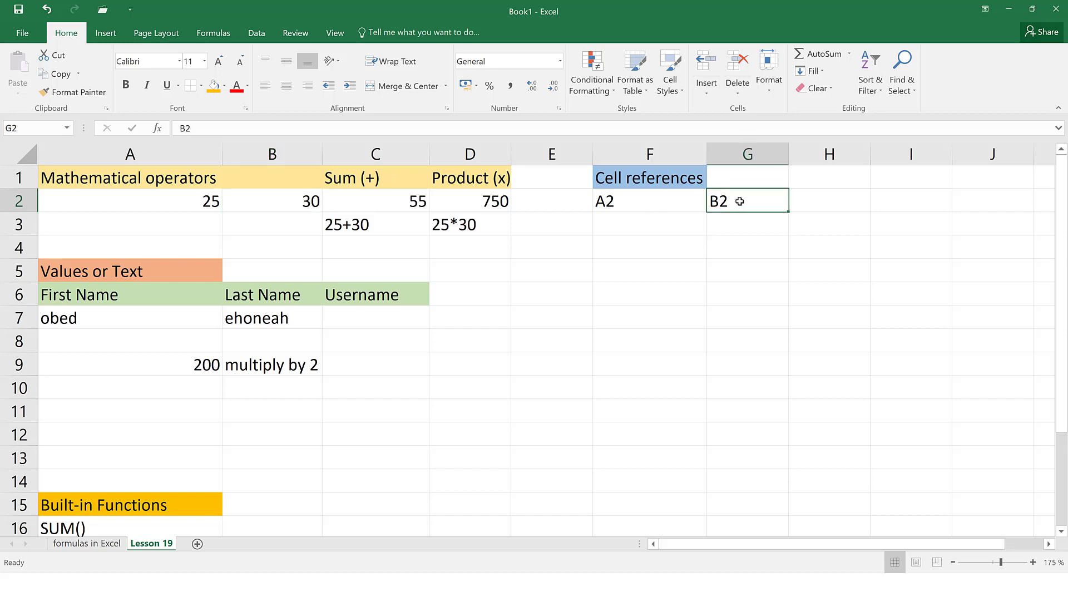
left_click(647, 205)
left_click(721, 202)
left_click(645, 207)
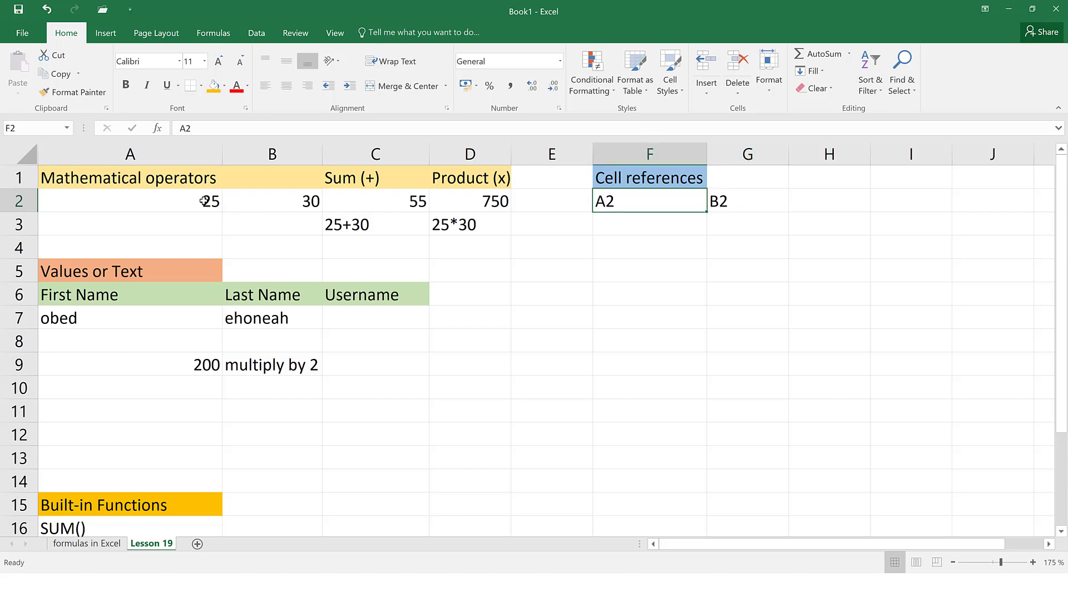
left_click(205, 200)
left_click(270, 201)
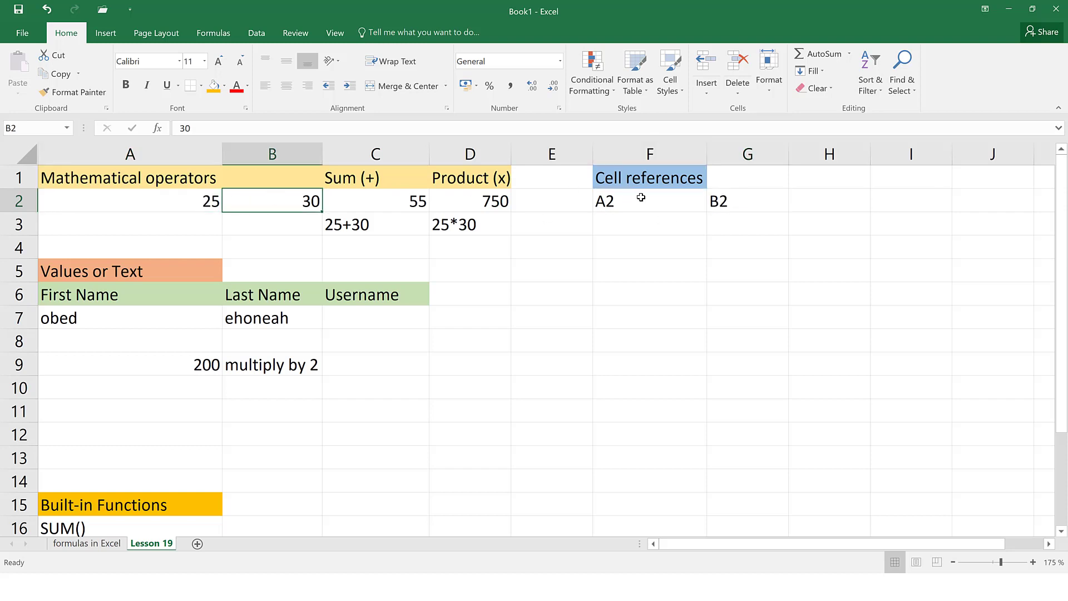
Calculate the sum in H2 with cell references, using the formula =A2+B2
left_click(829, 203)
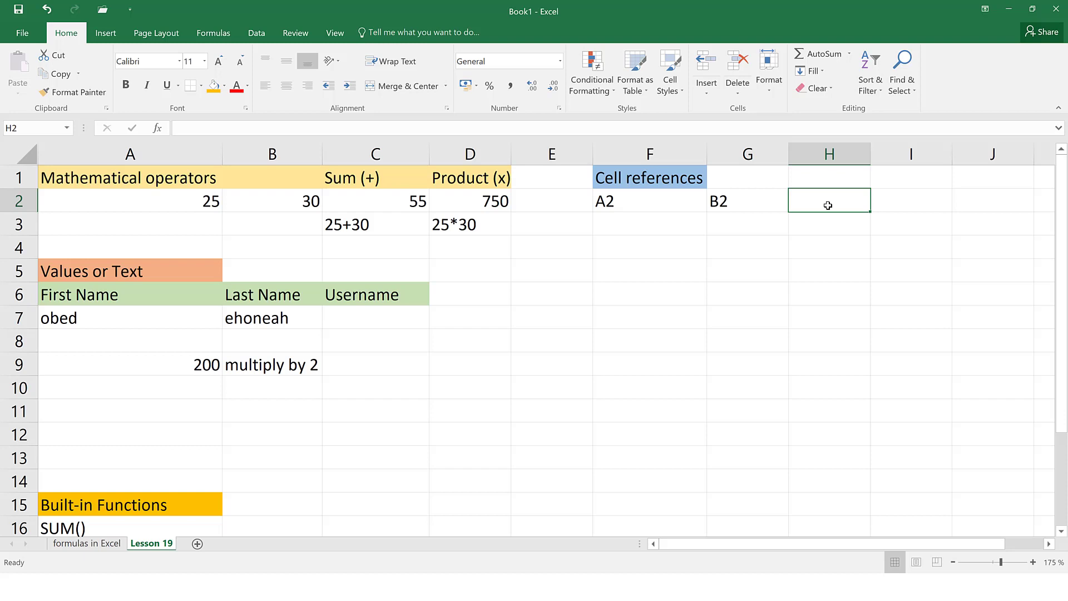
type("=")
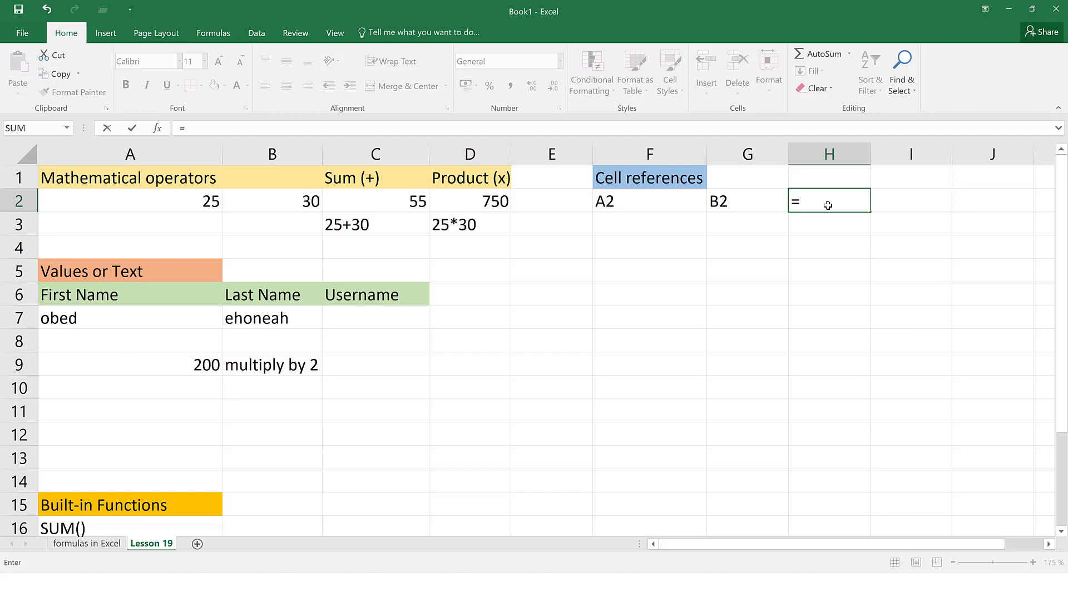
left_click(207, 206)
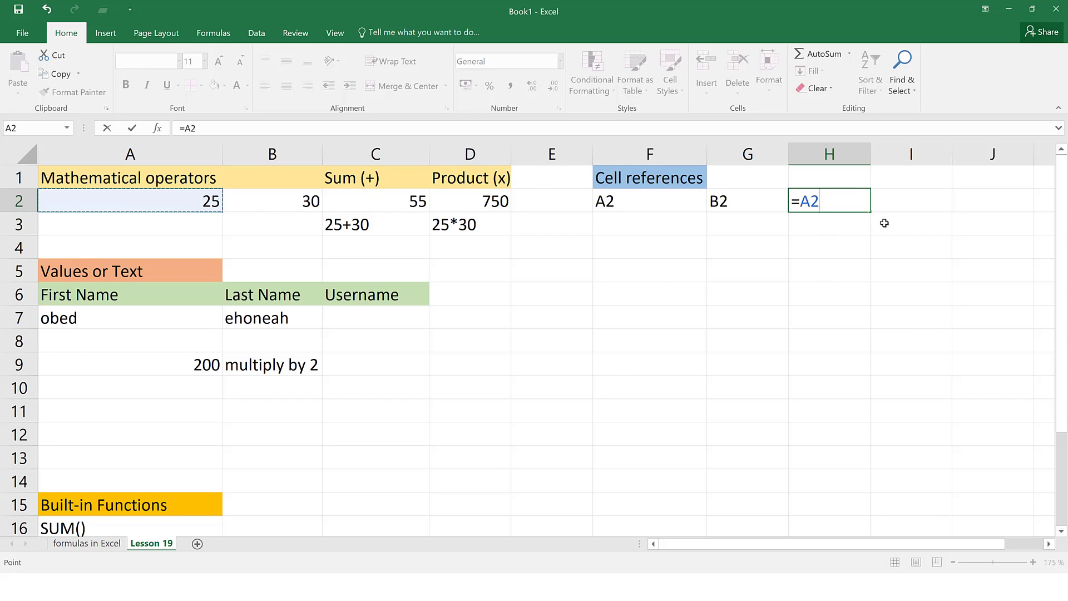
type("+")
left_click(299, 205)
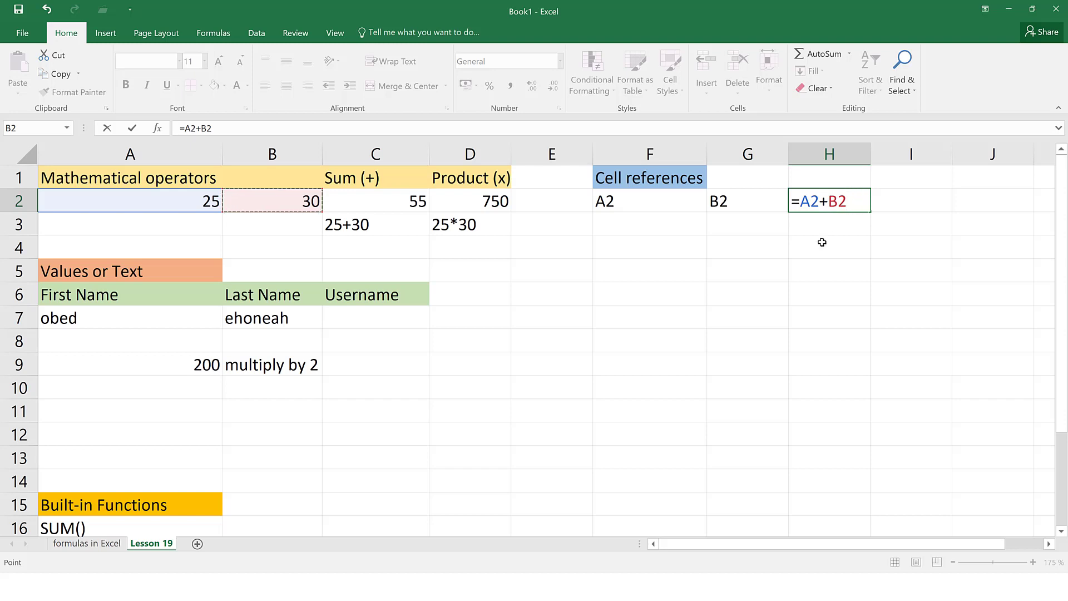
key("Return")
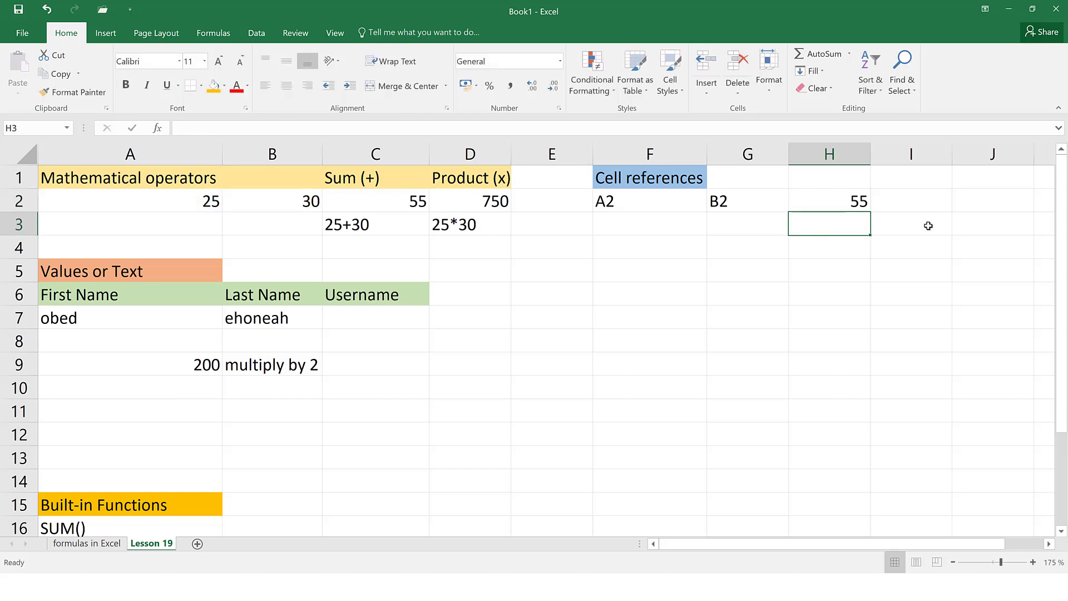
Compare the formula stored in the sum cell C2 with the cell-reference formula in H2
left_click(394, 201)
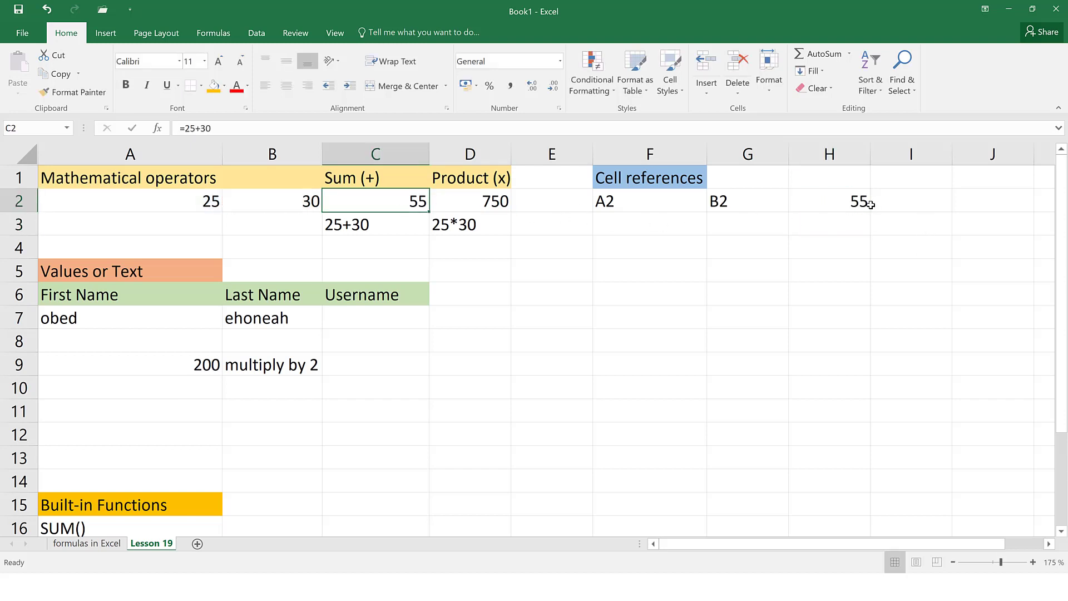
left_click(855, 209)
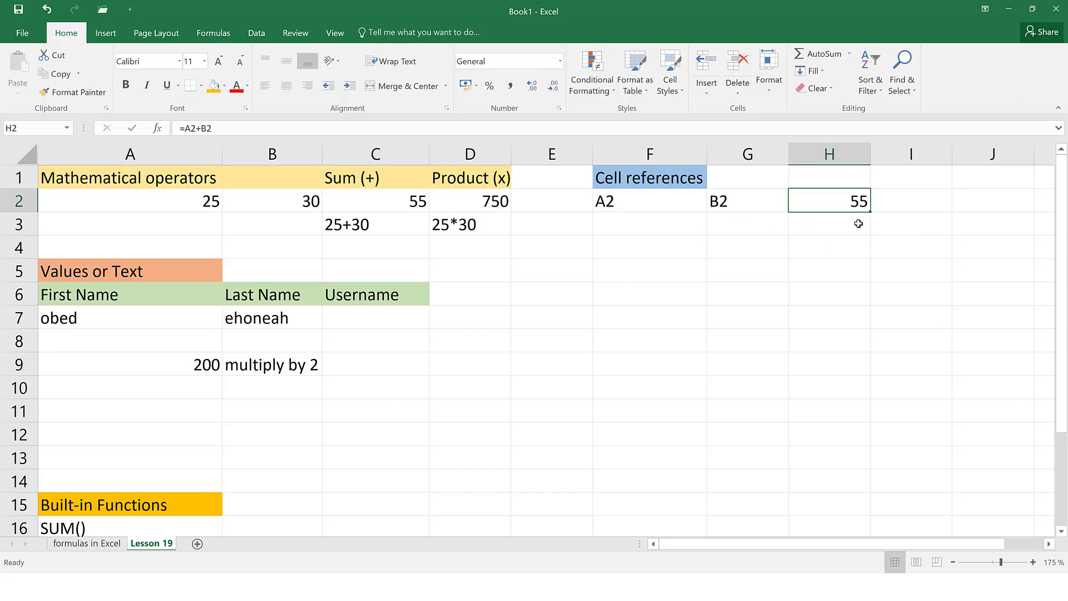
left_click(859, 224)
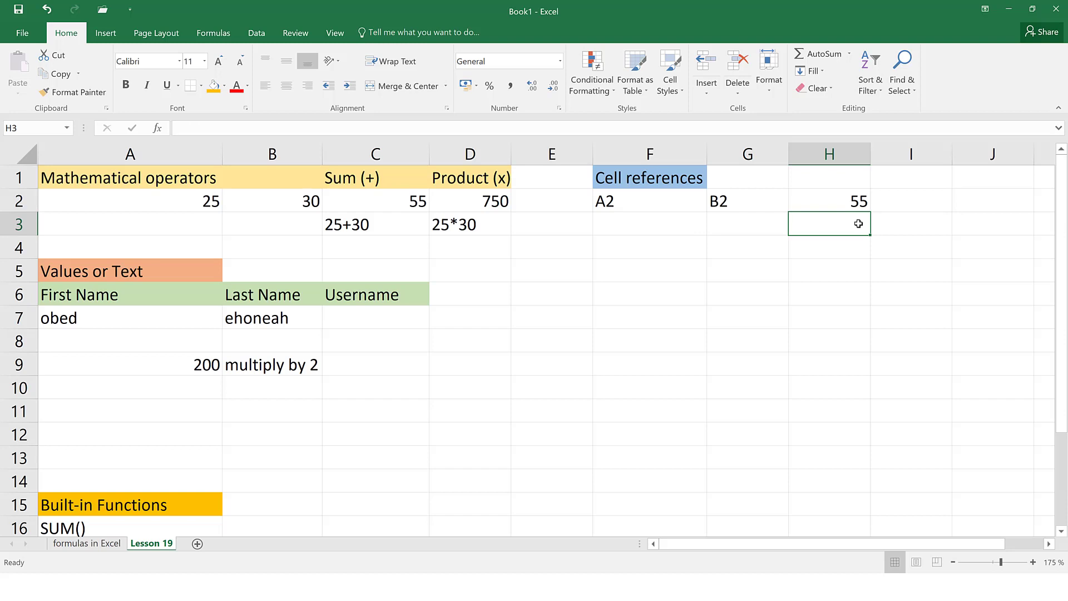
left_click(845, 198)
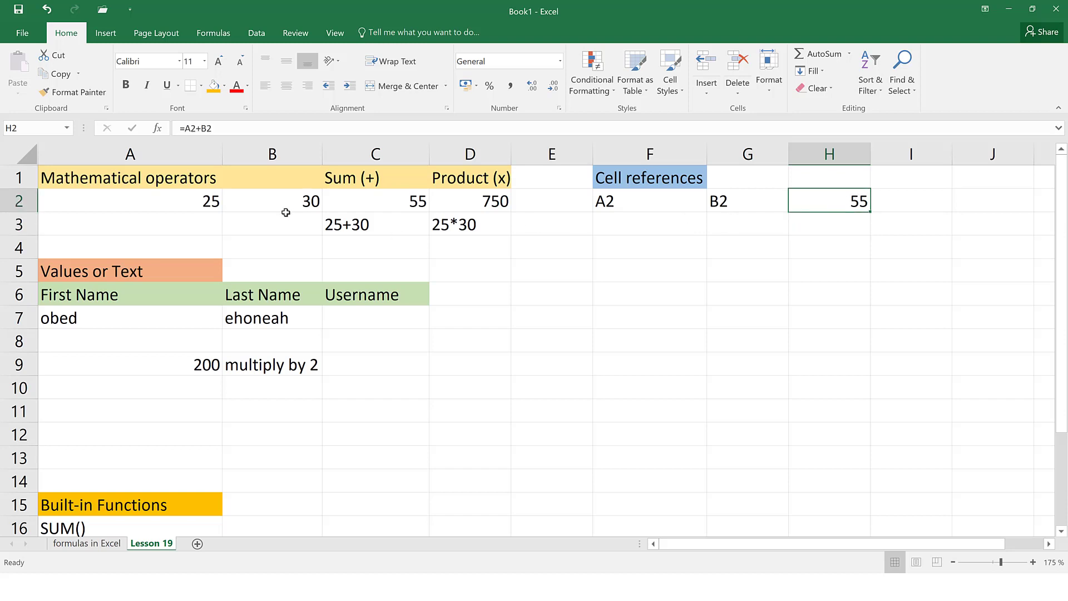
Replace the value in A2 with 30
left_click(208, 205)
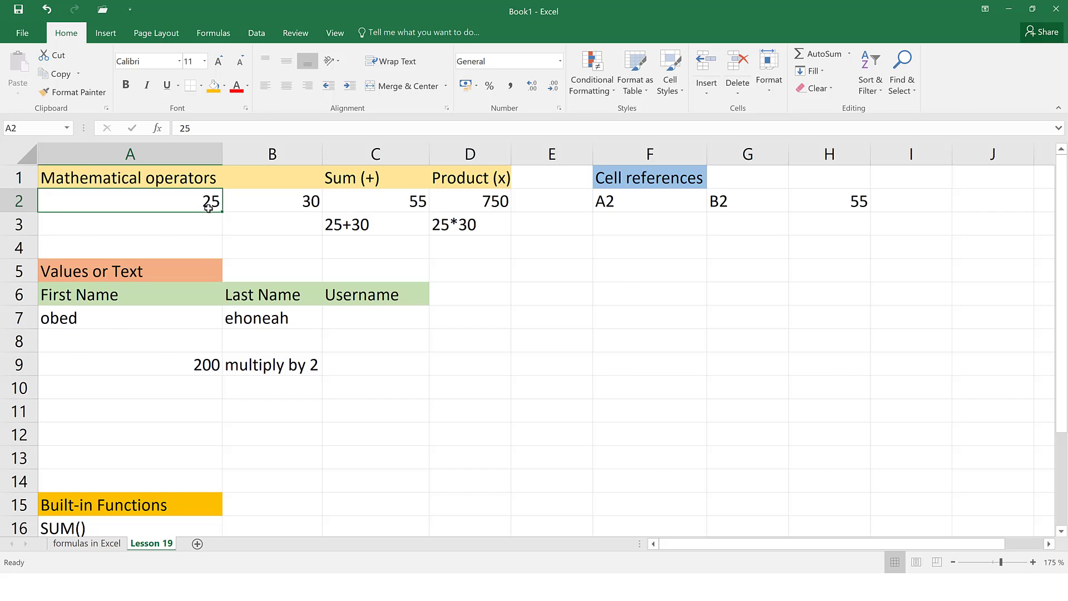
key("Delete")
type("30")
key("Return")
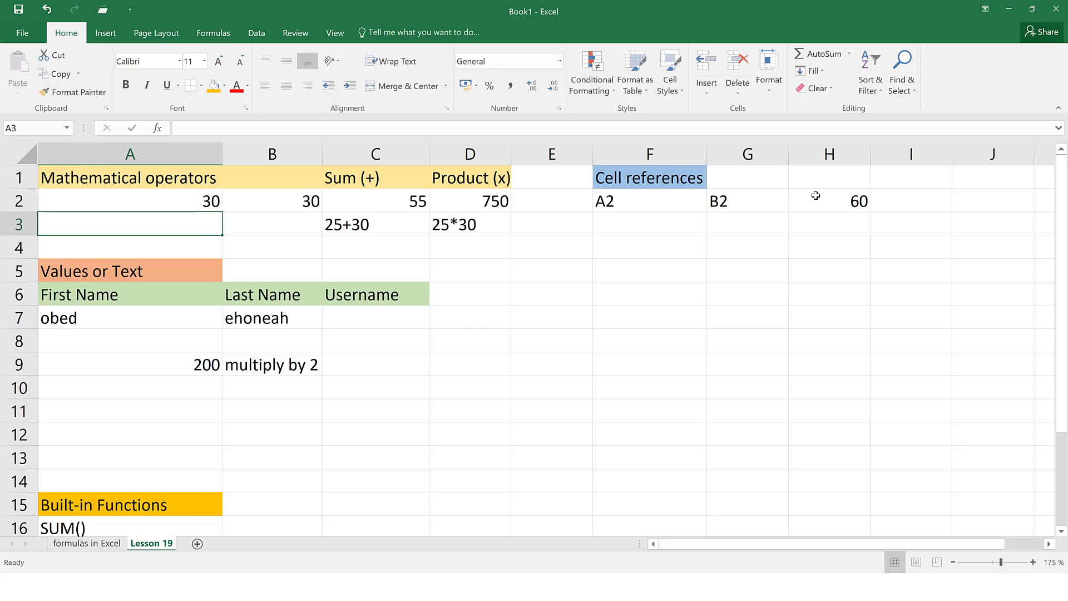
Check how the cell-reference formula in H2 and the fixed-number formulas in C2 and D2 respond to the changed source value
left_click(841, 202)
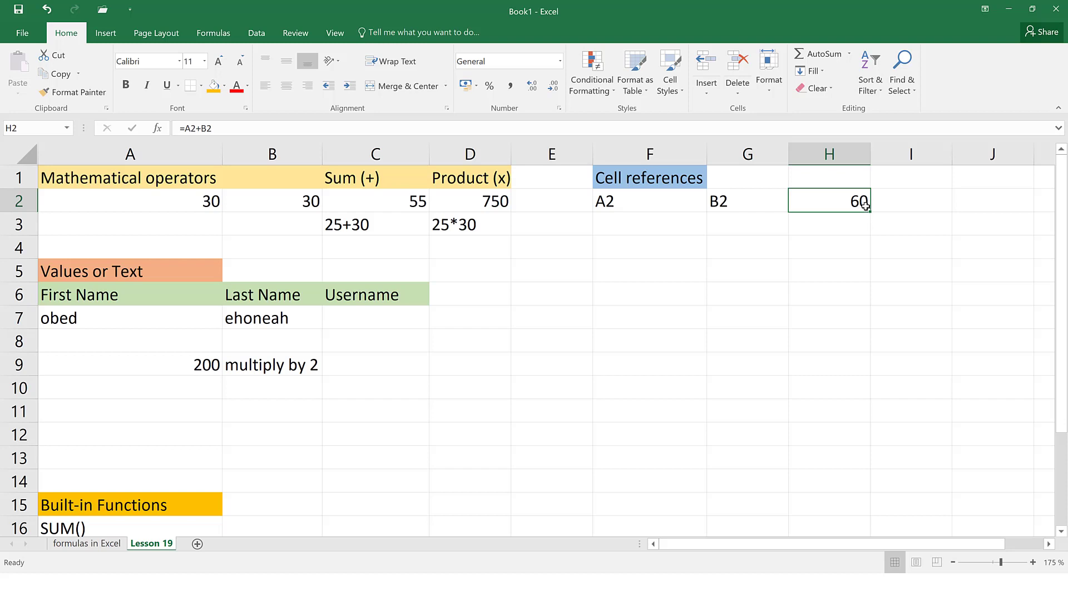
left_click(394, 202)
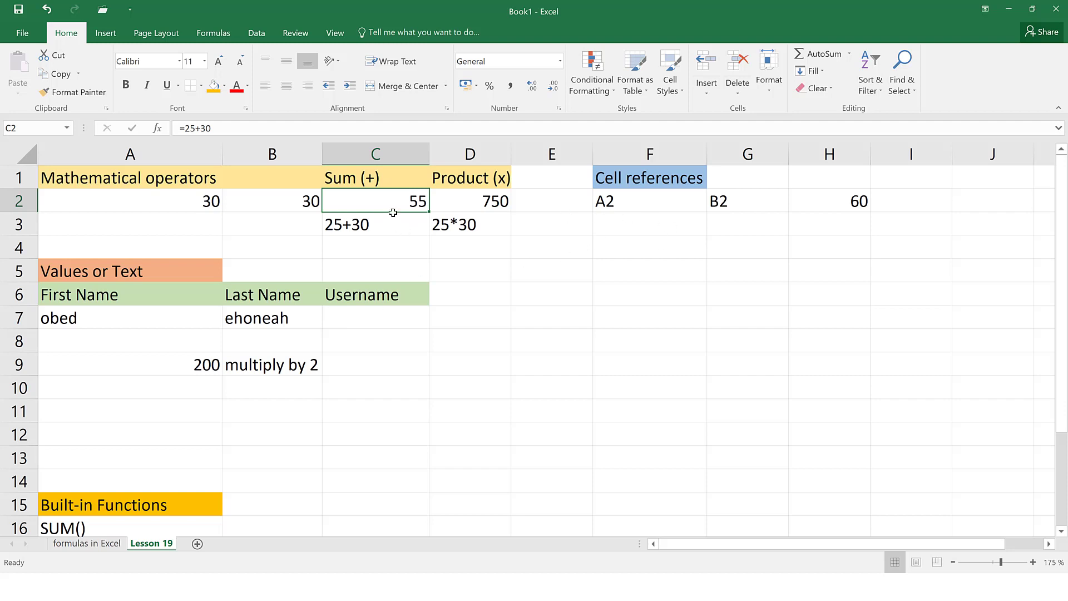
left_click(490, 204)
left_click(369, 210)
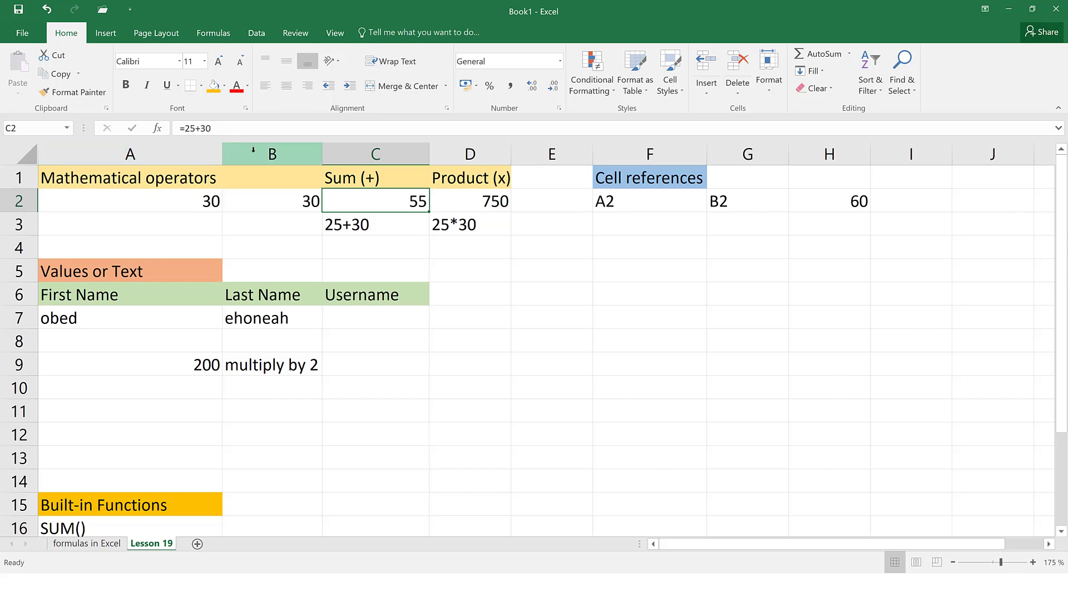
Build the username in C7 by joining the first and last name cells with the formula =A7&B7
left_click(133, 316)
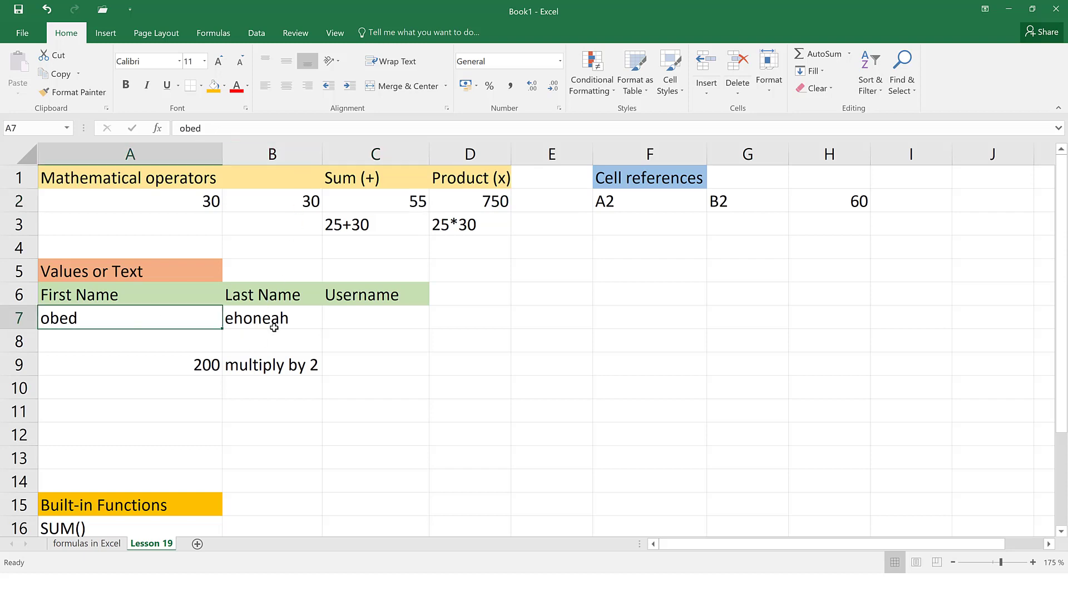
left_click(287, 317)
left_click(363, 317)
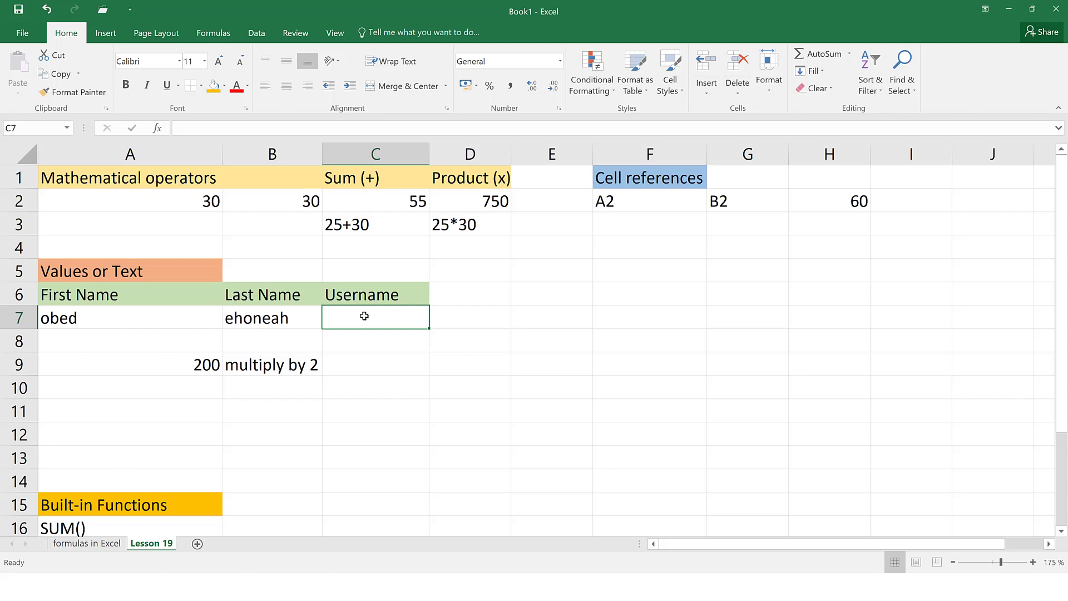
type("=")
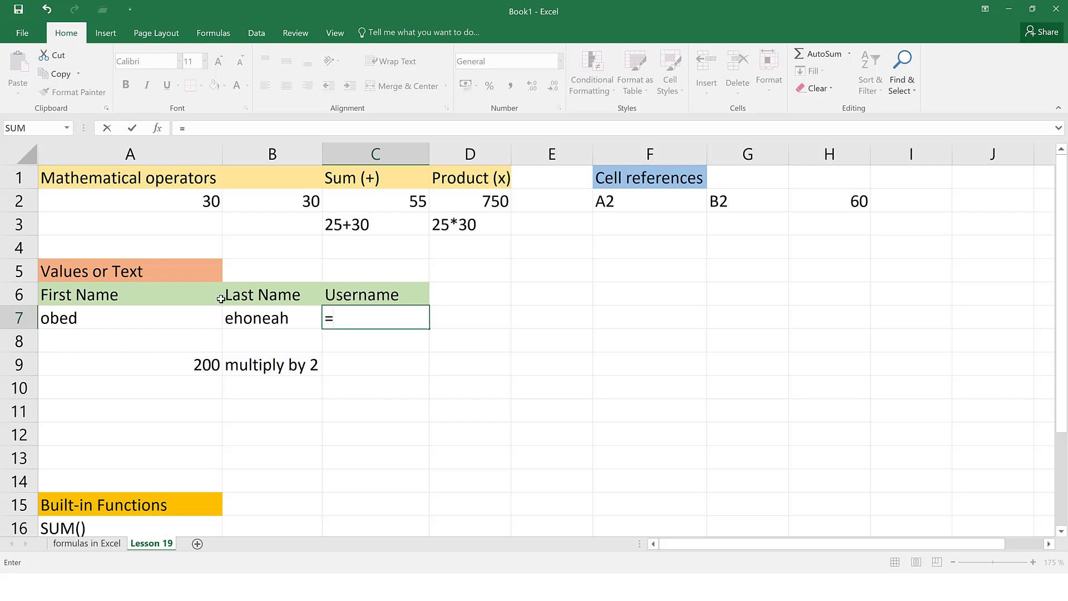
left_click(113, 320)
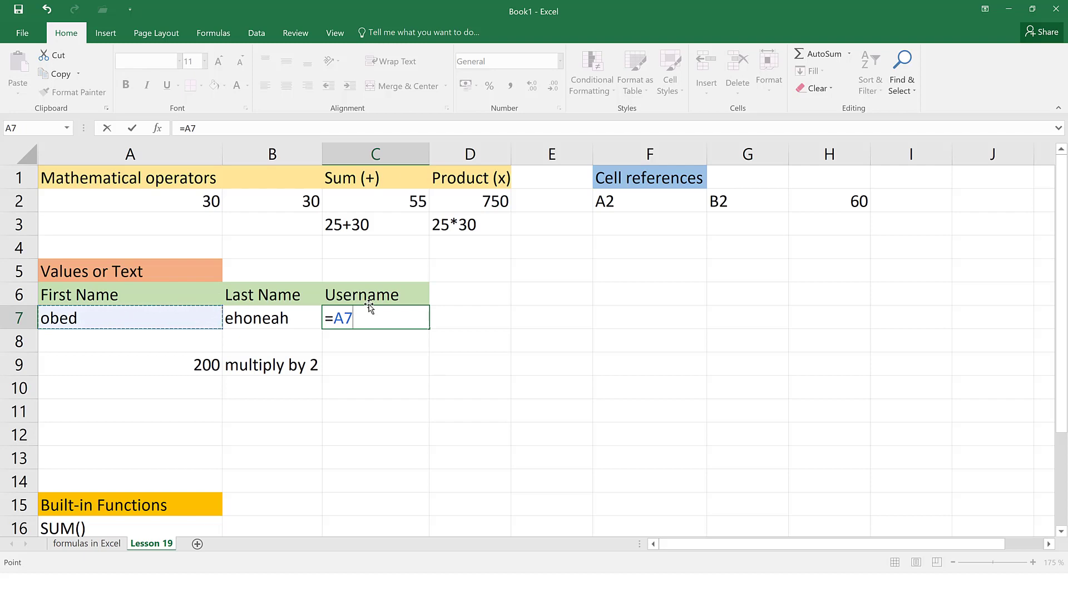
type("&")
left_click(277, 319)
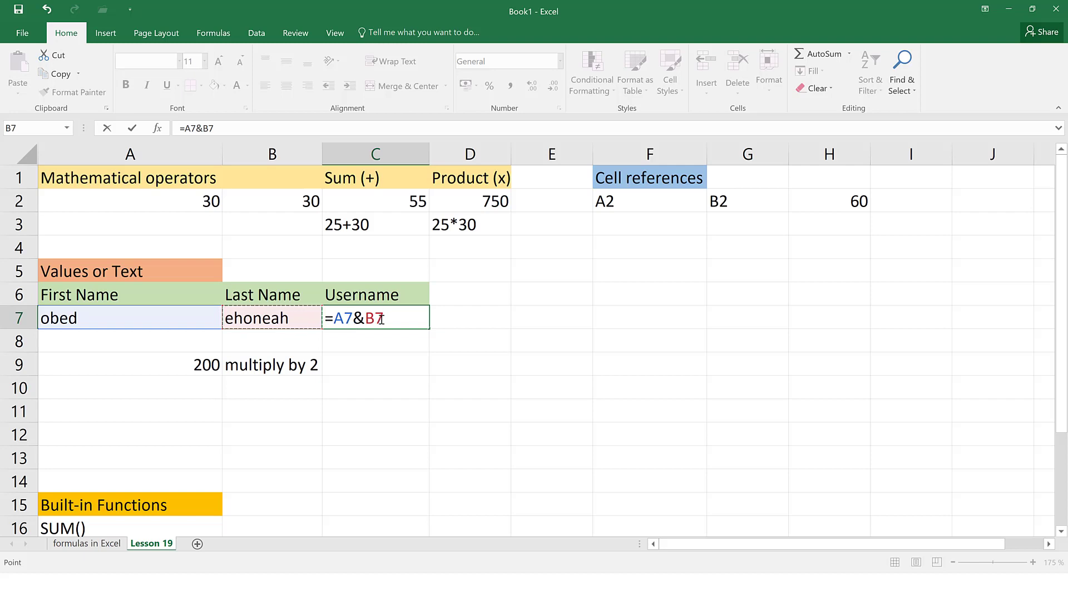
key("Return")
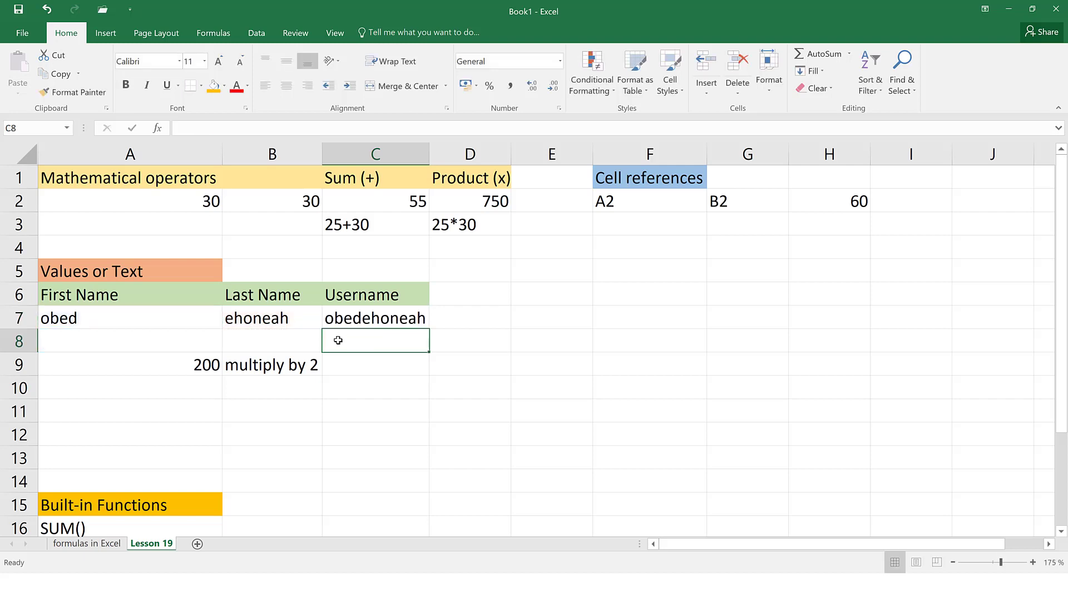
Calculate the multiplication described in row 9 by entering the formula =200*2 in C9, and review the stored formula
left_click(381, 364)
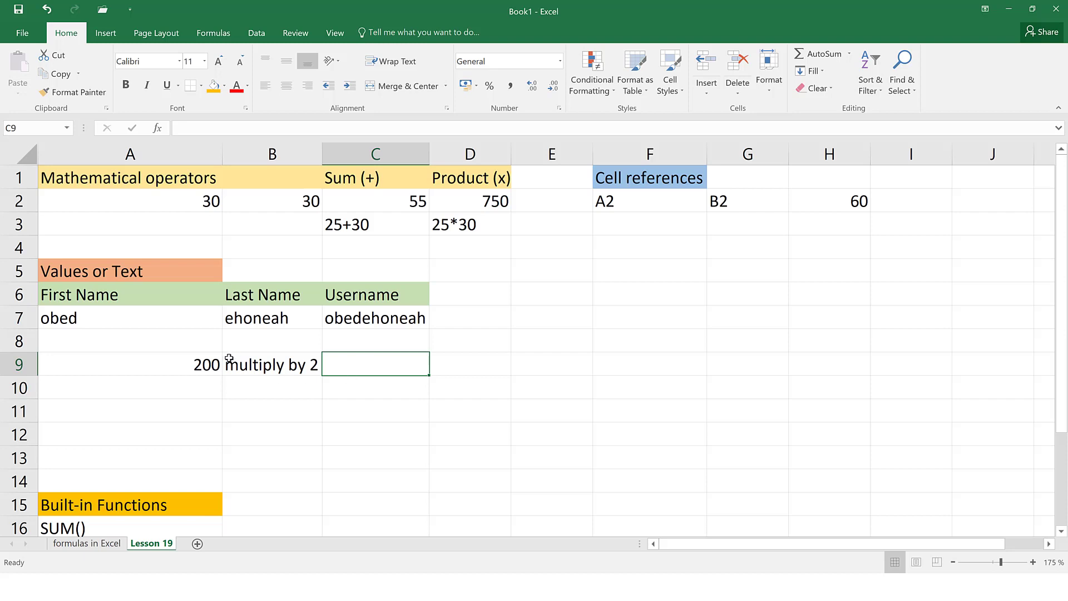
left_click(199, 366)
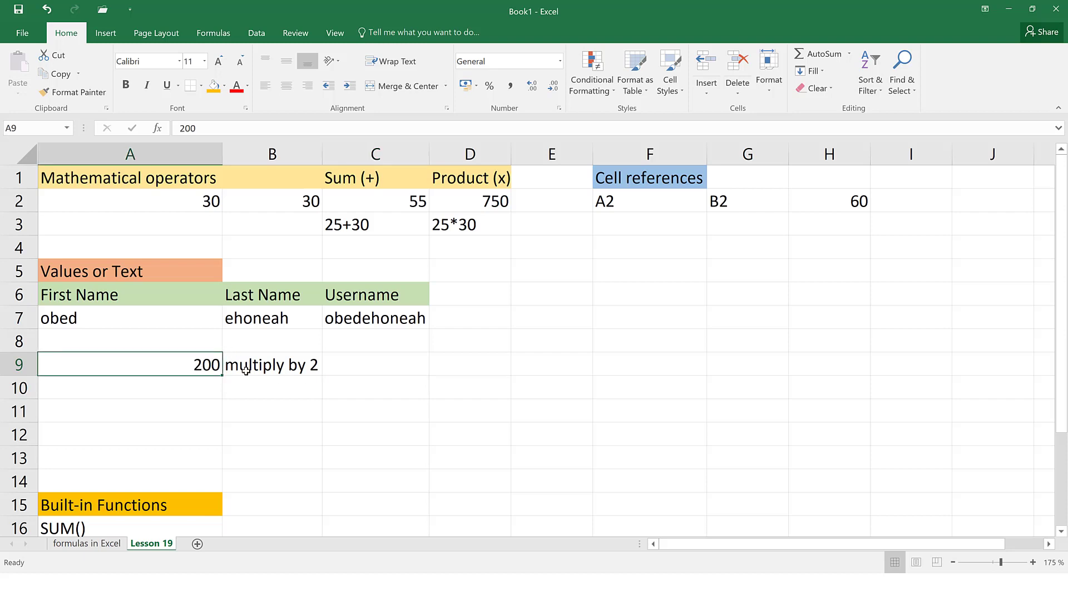
left_click(357, 370)
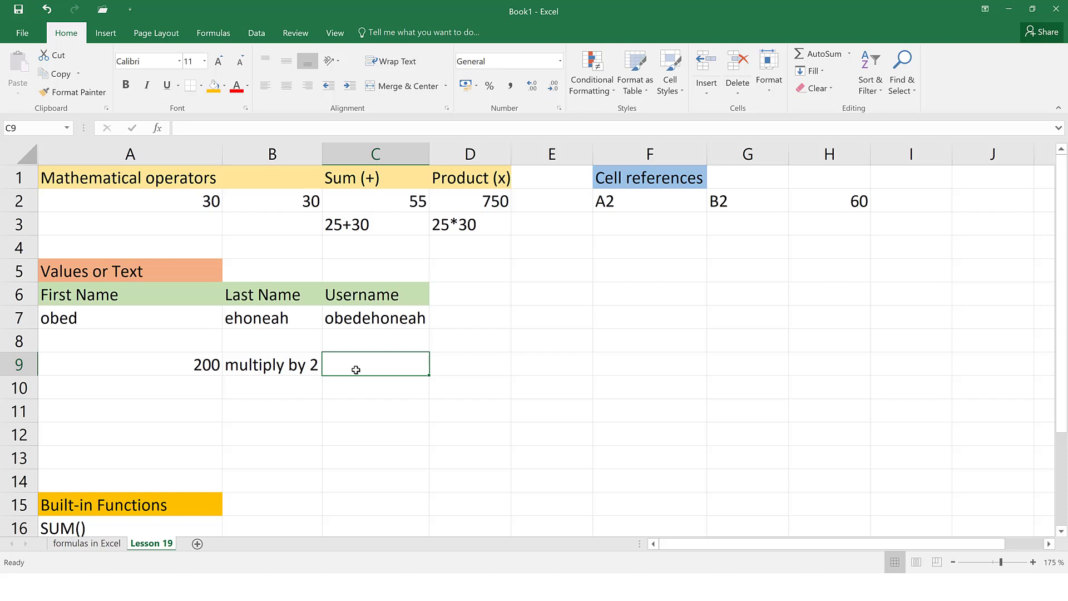
type("=200")
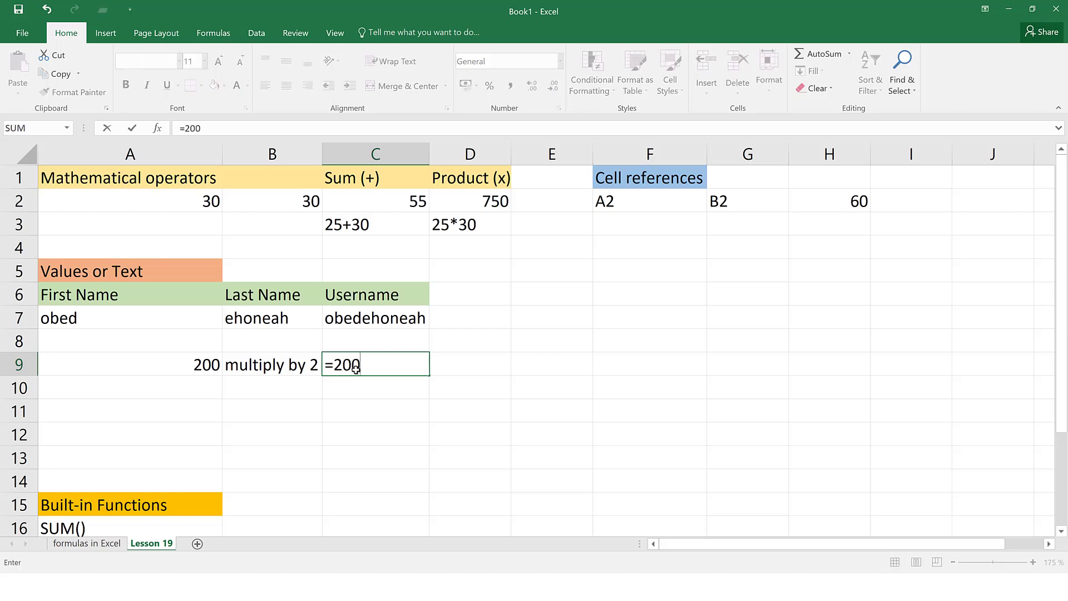
type("*2")
key("Return")
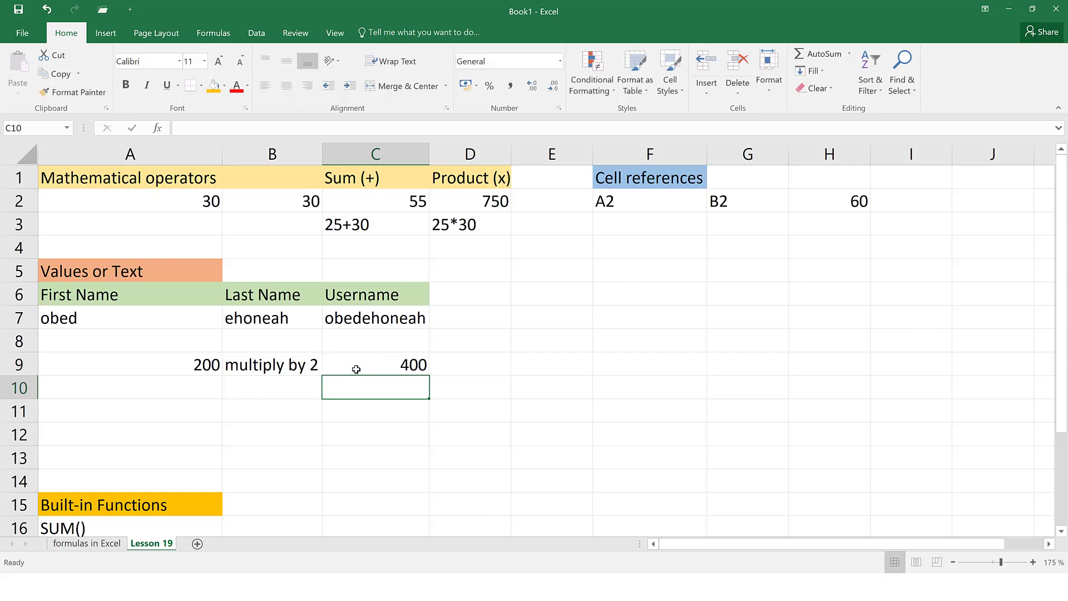
left_click(365, 364)
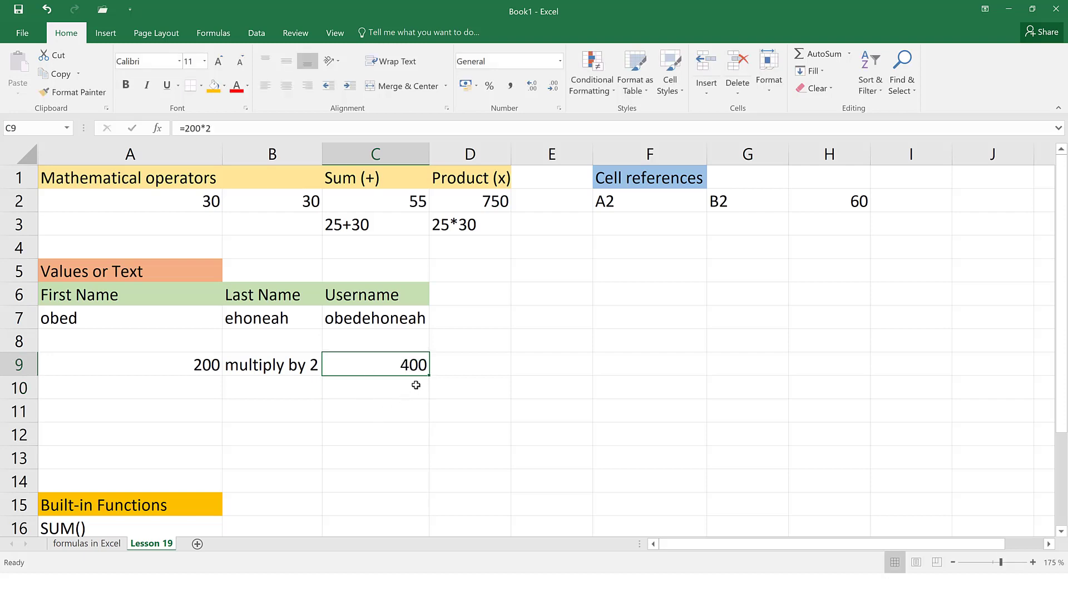
scroll(217, 458, "down", 5)
scroll(267, 373, "up", 5)
scroll(258, 412, "down", 5)
scroll(283, 348, "up", 5)
left_click(306, 510)
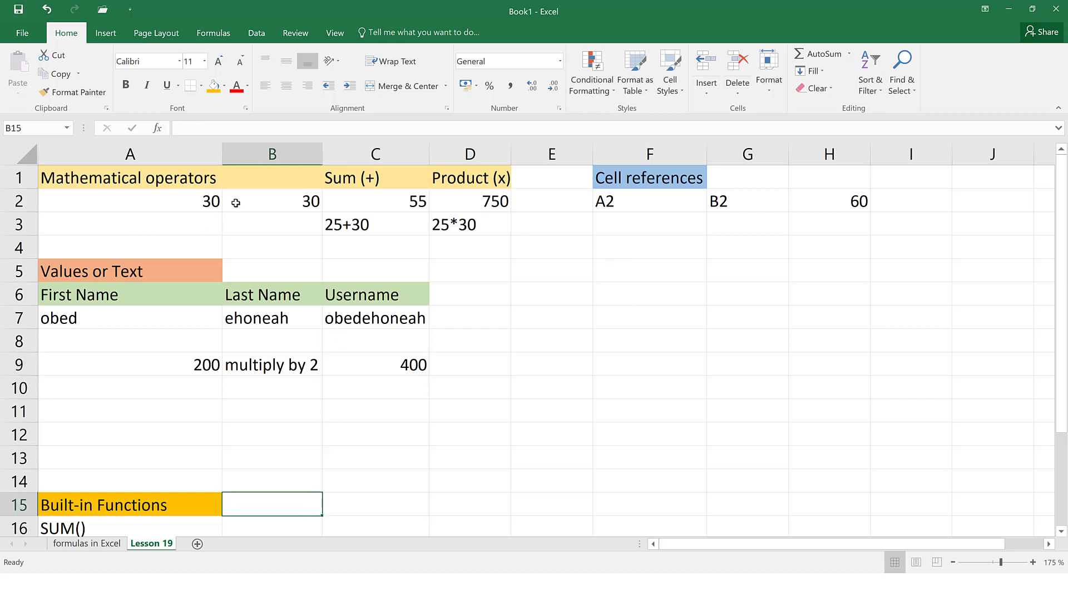
Set the value in A2 to 25
left_click(200, 205)
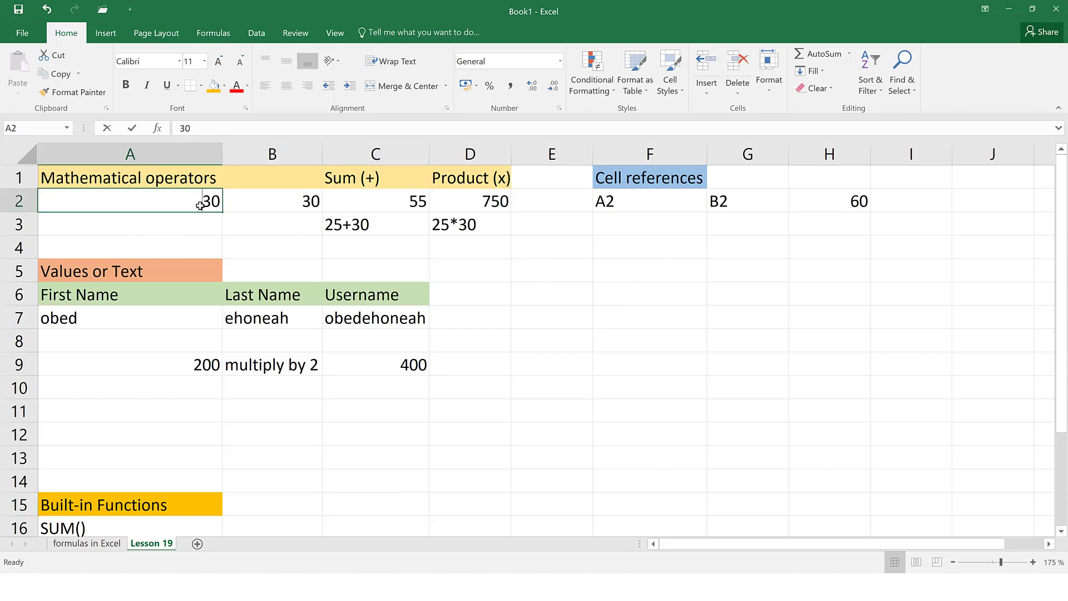
type("25")
key("Return")
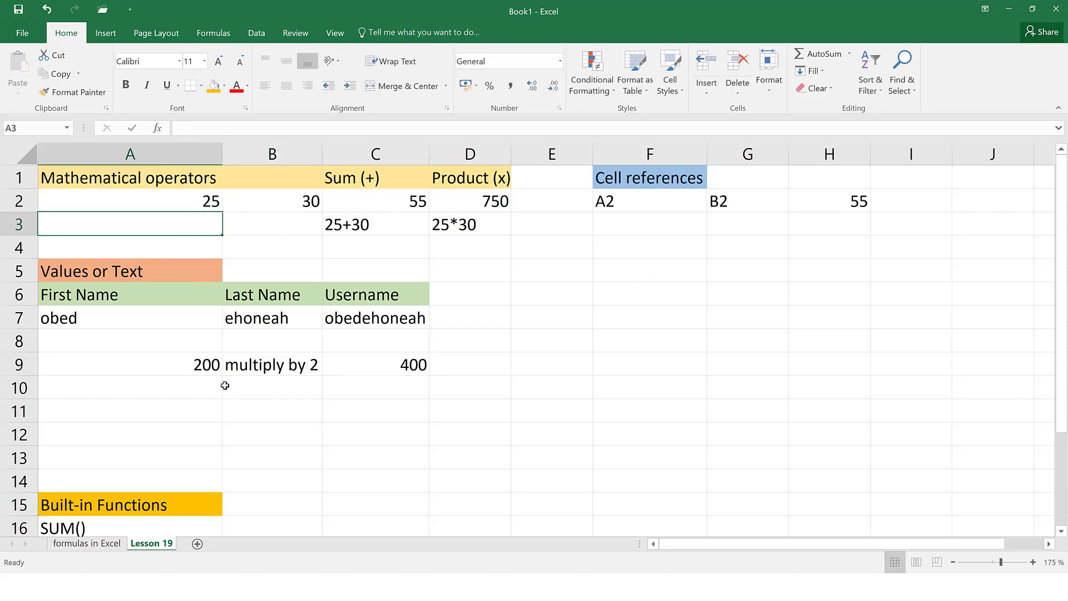
Add A2 and B2 with the built-in SUM function by entering =SUM(A2,B2) in B15, and review the stored formula
left_click(130, 527)
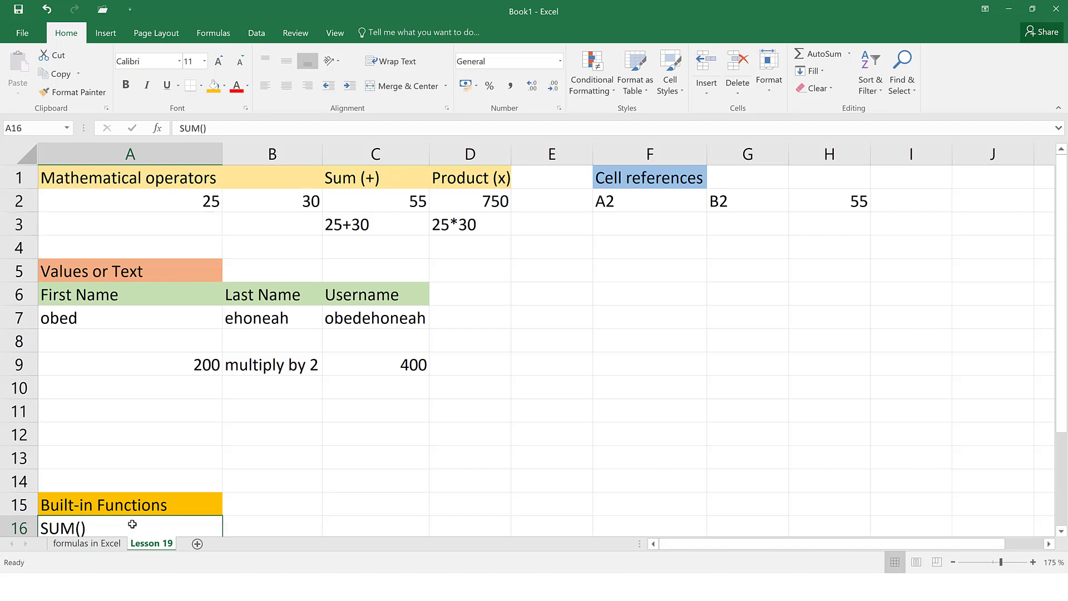
left_click(209, 202)
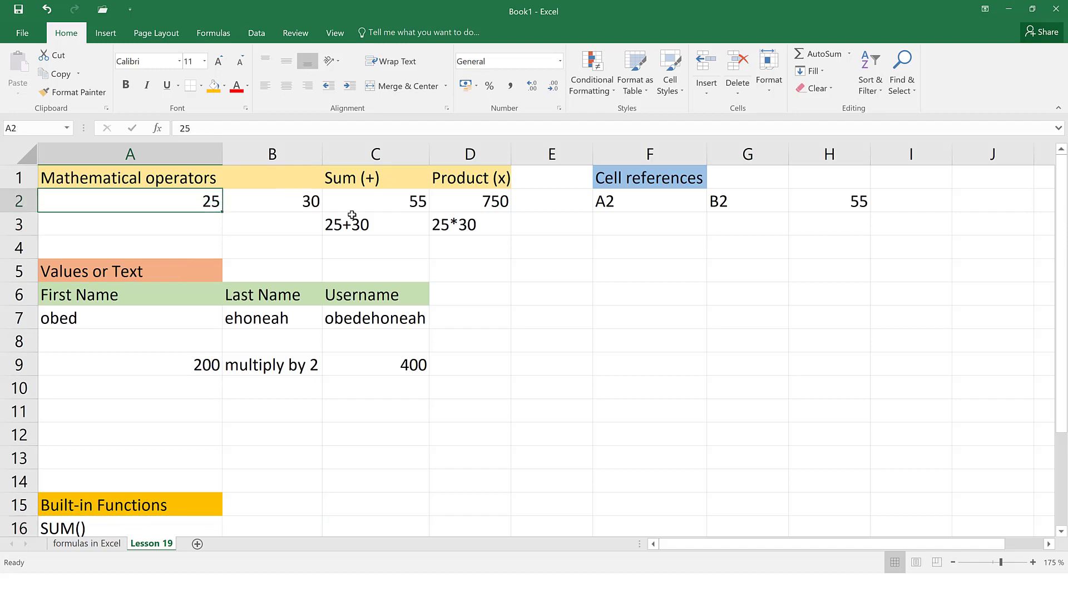
left_click(299, 504)
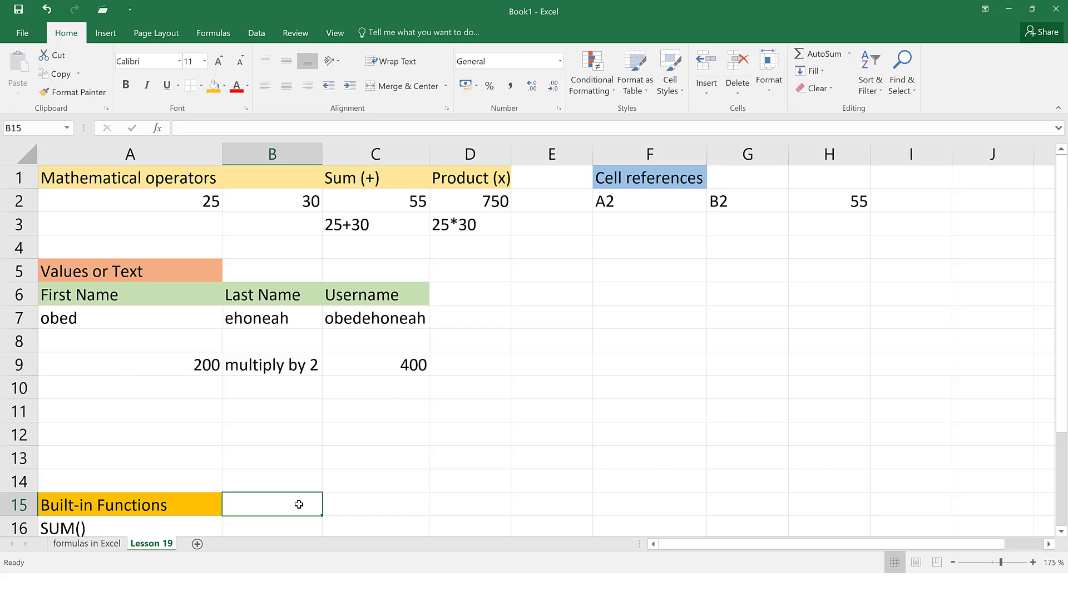
type("sum")
key("BackSpace")
key("BackSpace")
key("BackSpace")
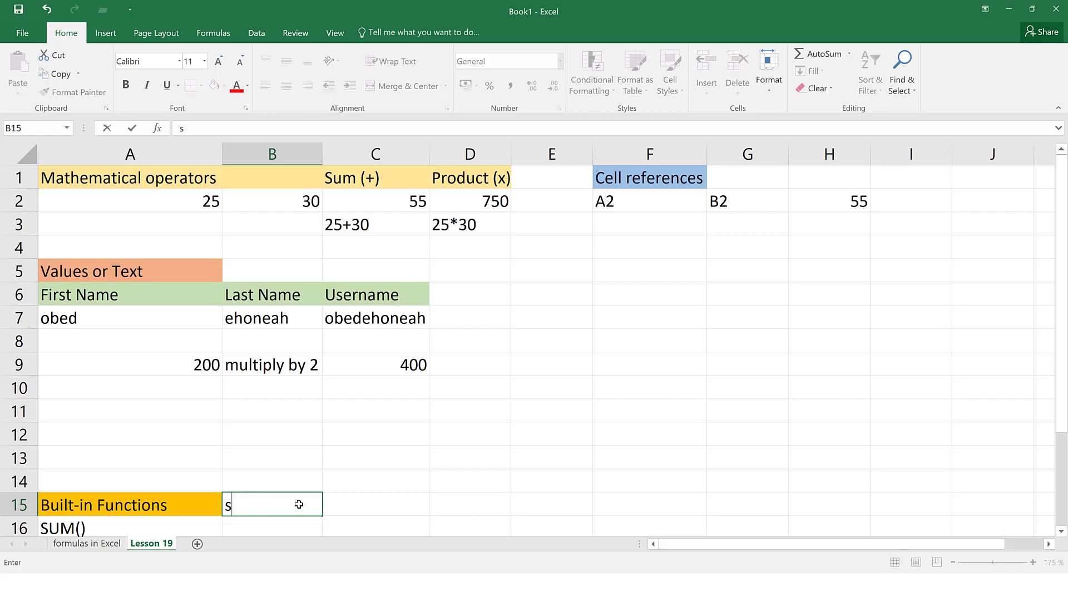
type("=sum")
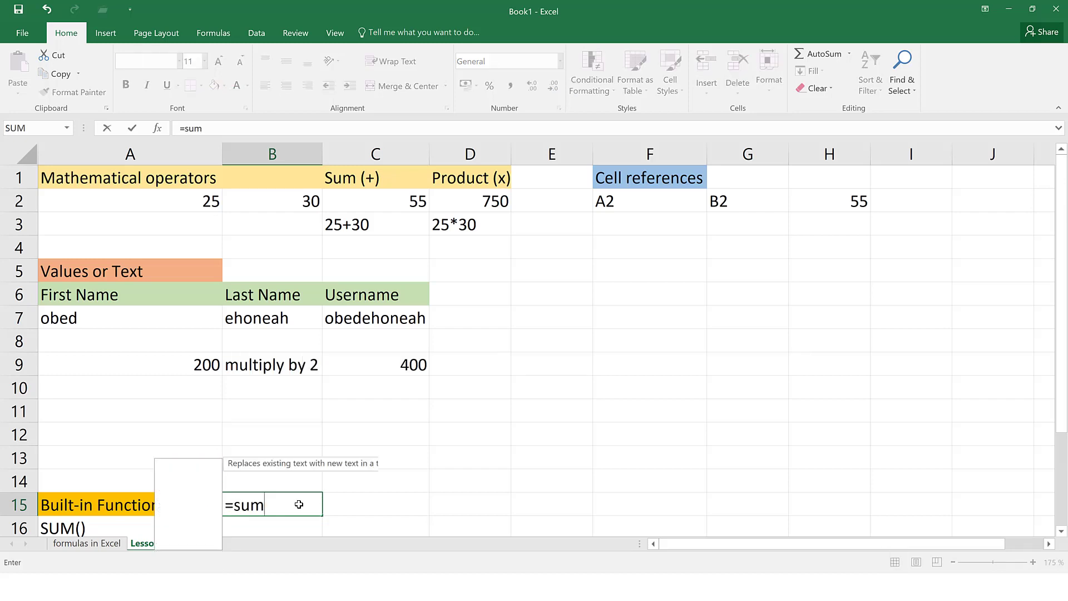
type("(")
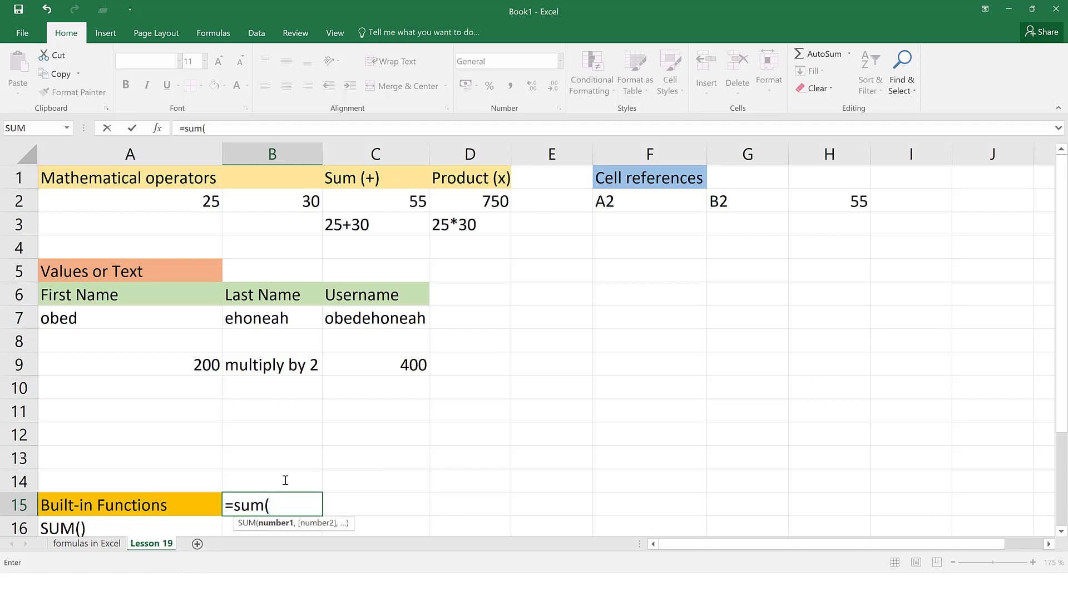
left_click(208, 197)
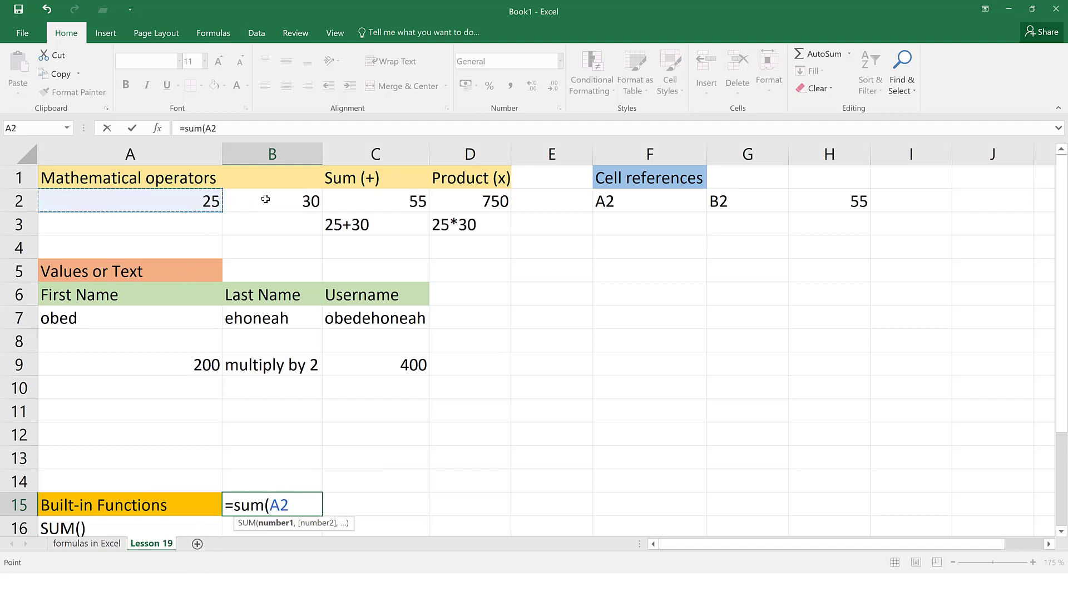
left_click(269, 198)
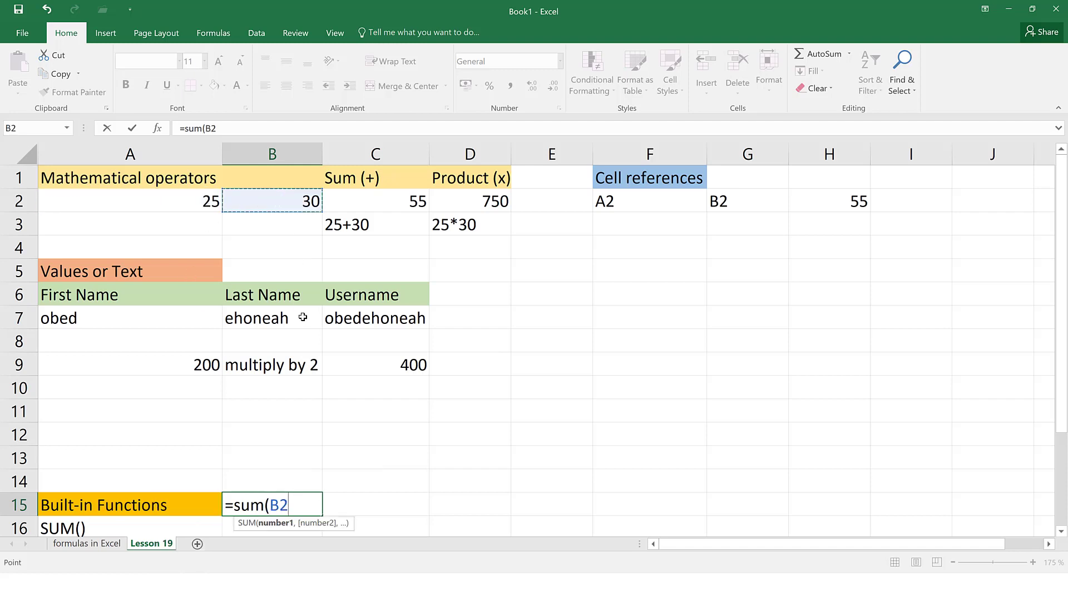
left_click(201, 199)
type(",")
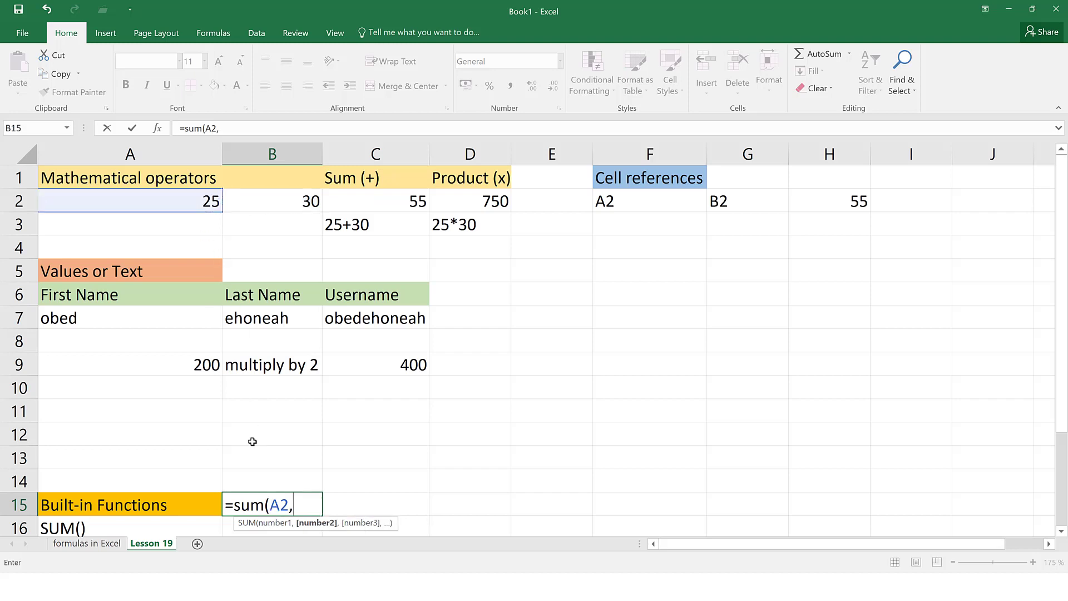
left_click(306, 203)
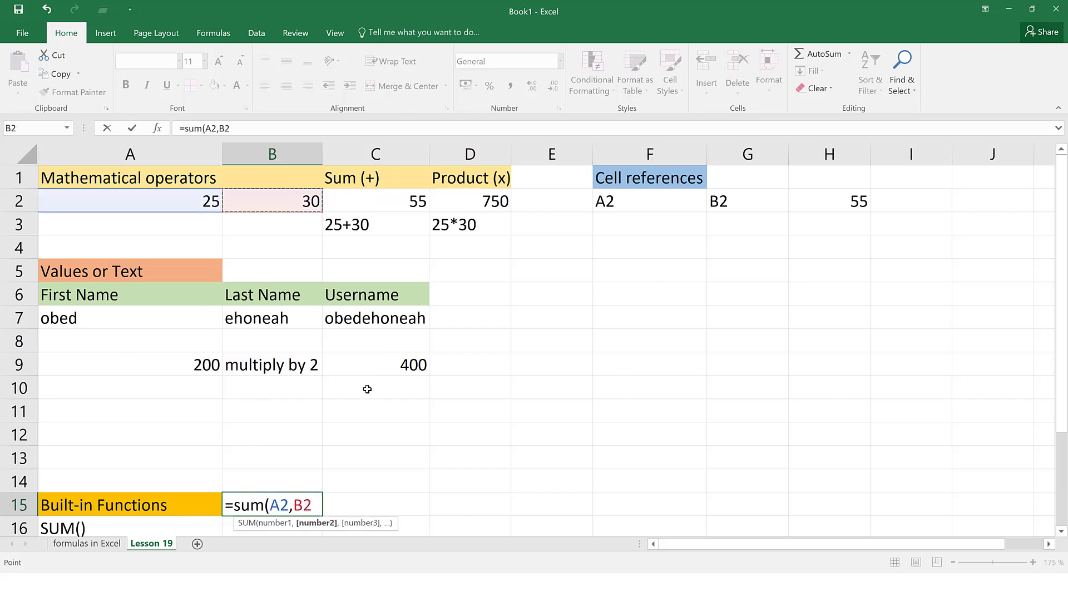
type(")")
key("Return")
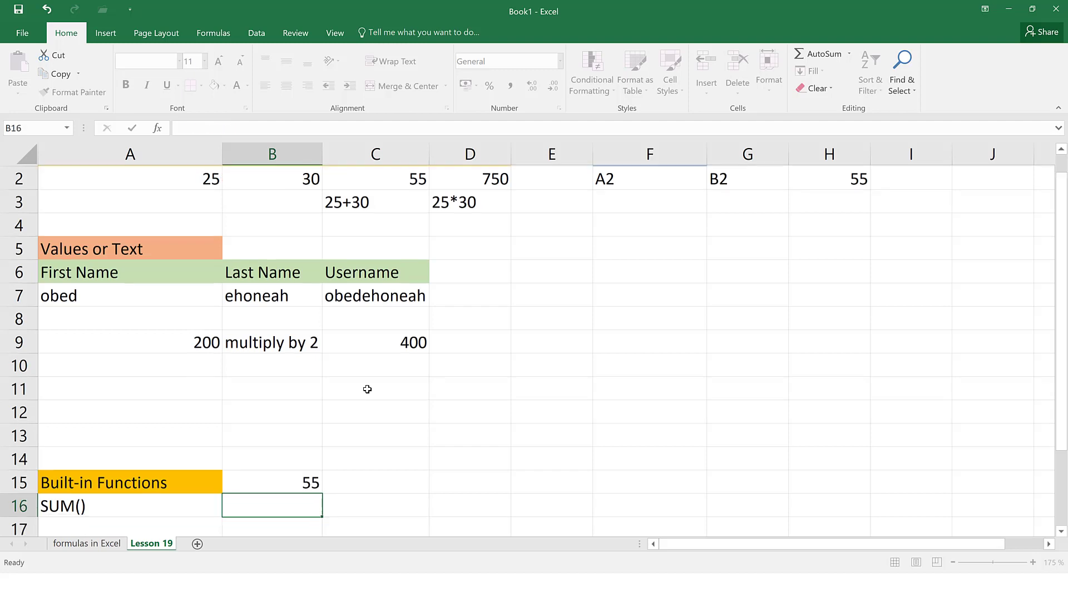
left_click(312, 477)
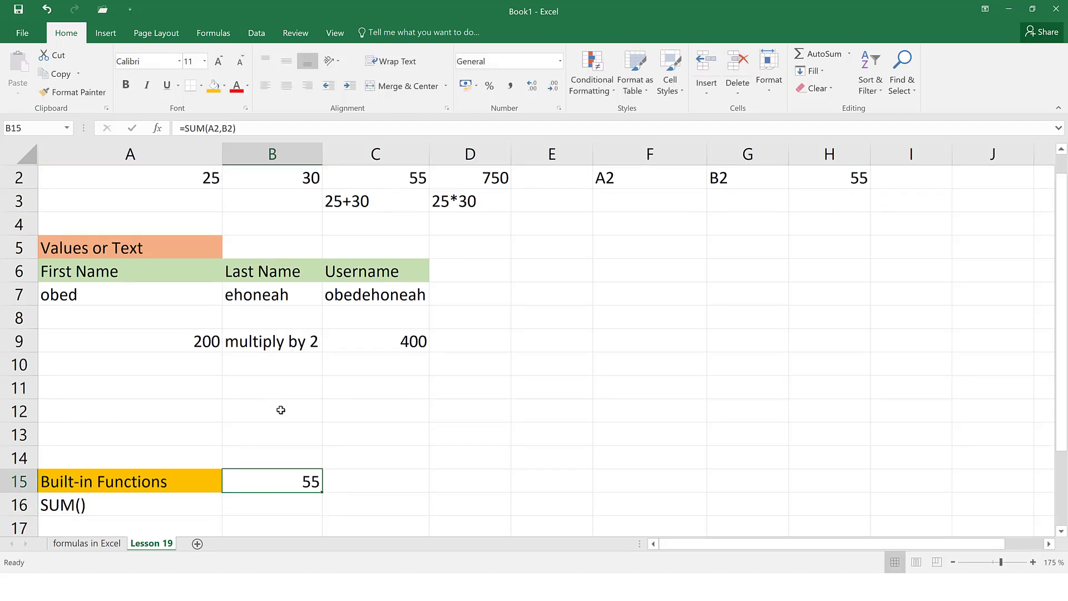
scroll(291, 410, "up", 1)
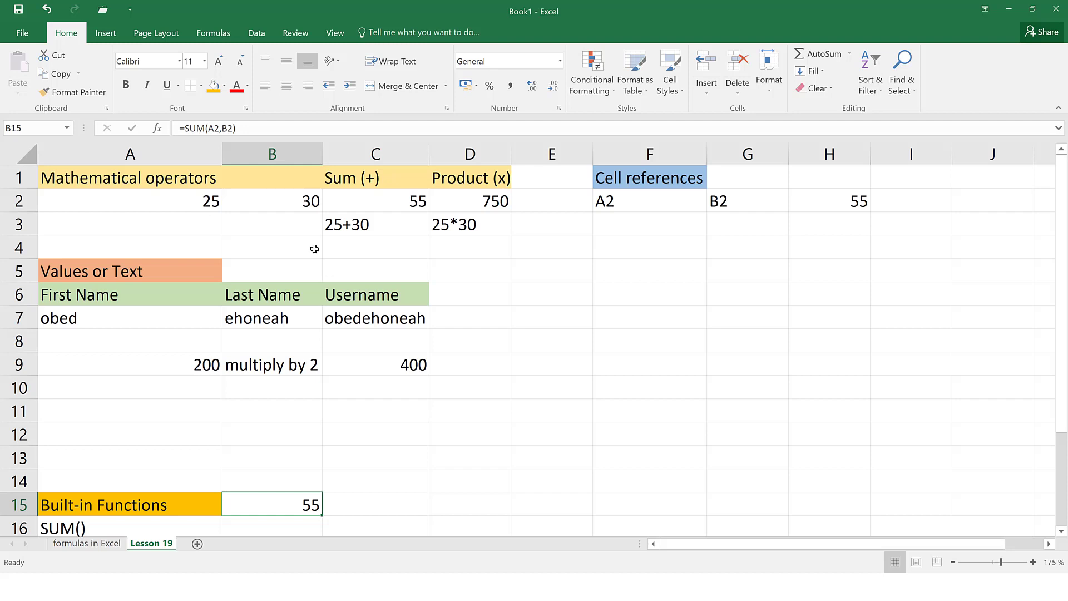
Write a combined formula in C14 that multiplies two cell references and adds the SUM function, as =a2 * b2 + sum()
left_click(421, 477)
left_click(245, 127)
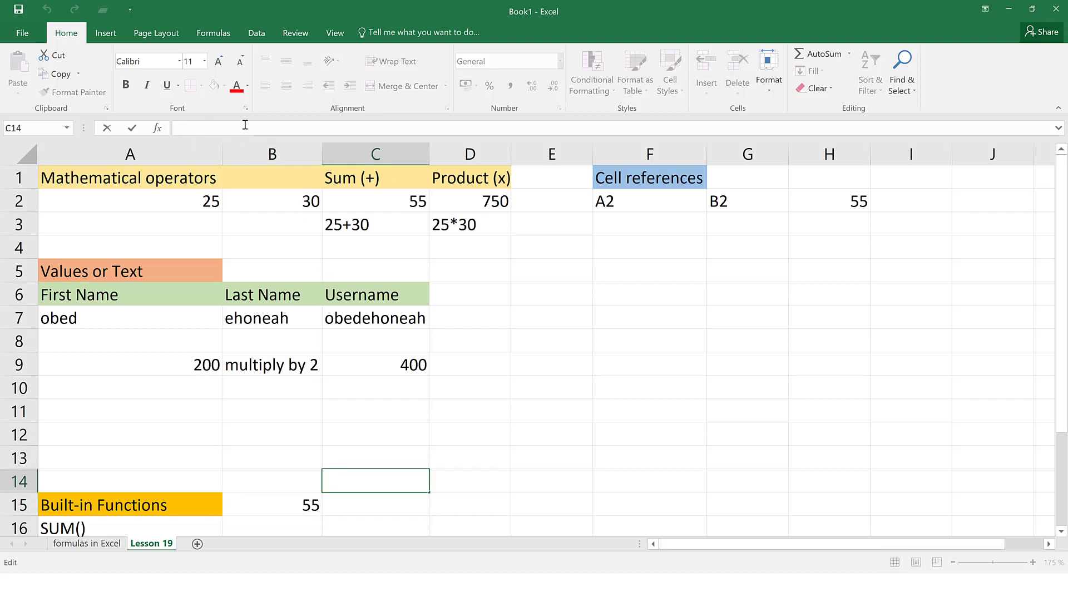
type("=")
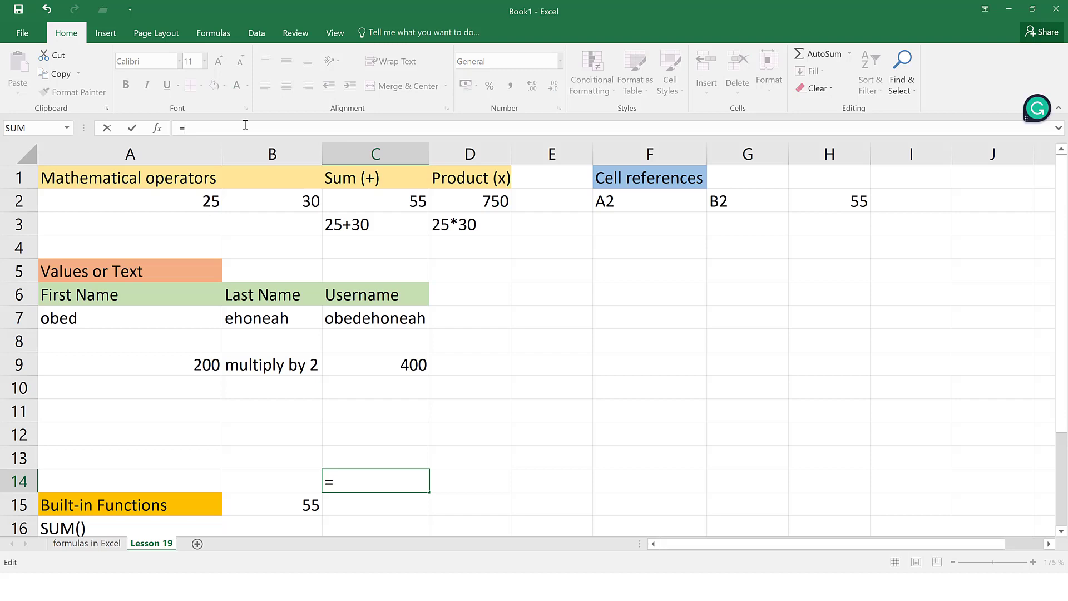
type("a")
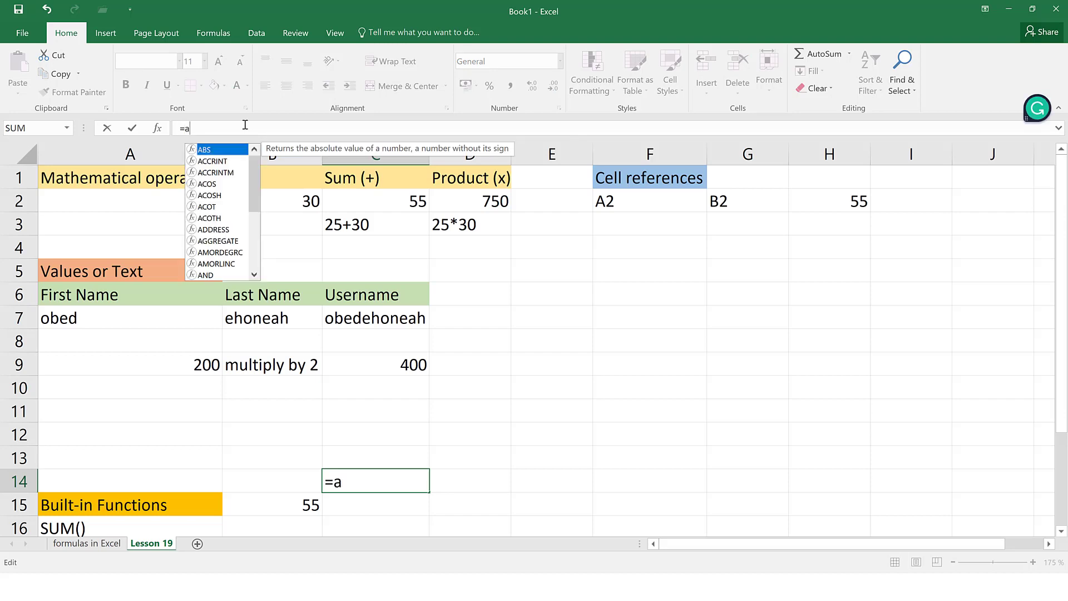
type("2")
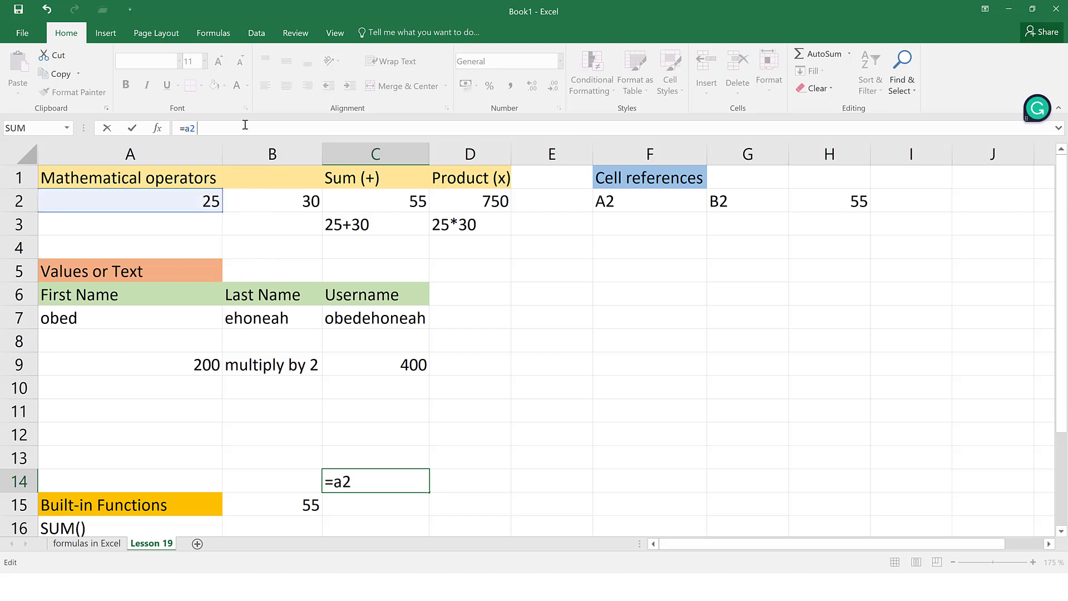
type(" * b")
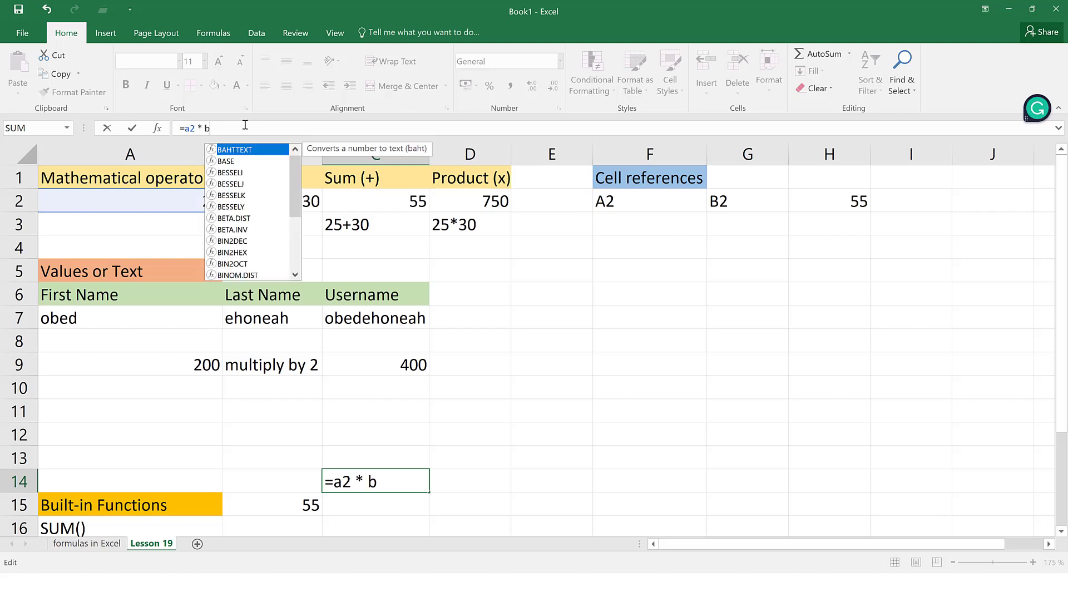
type("2 + sum")
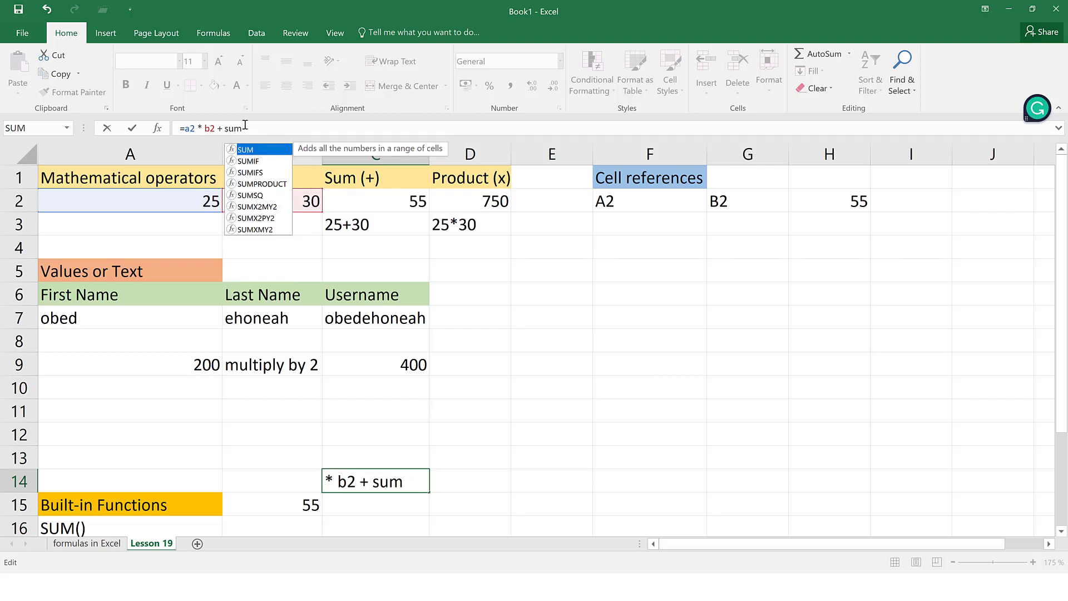
type("()")
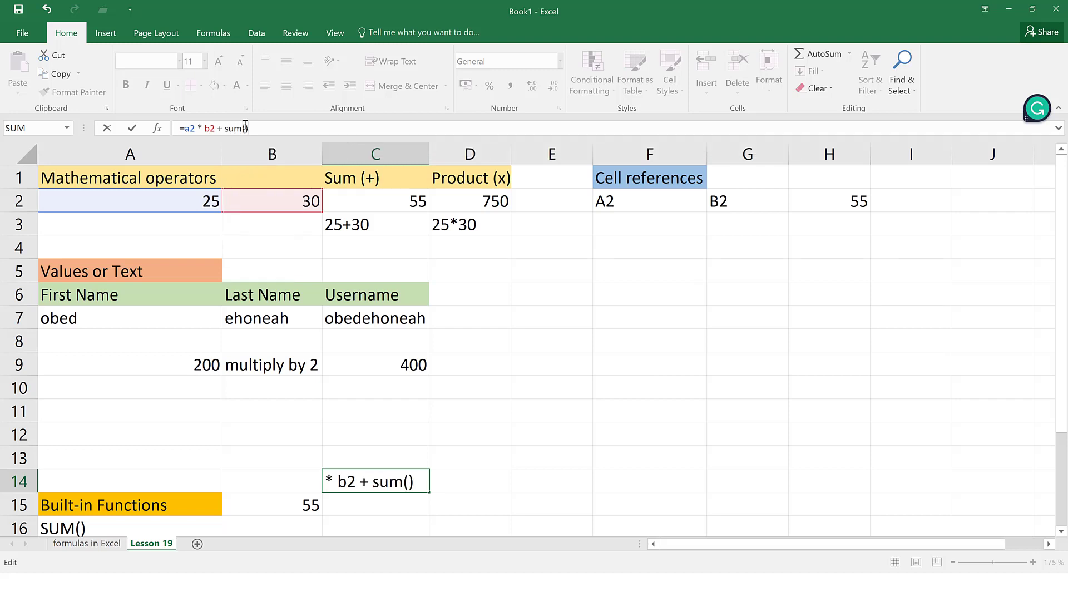